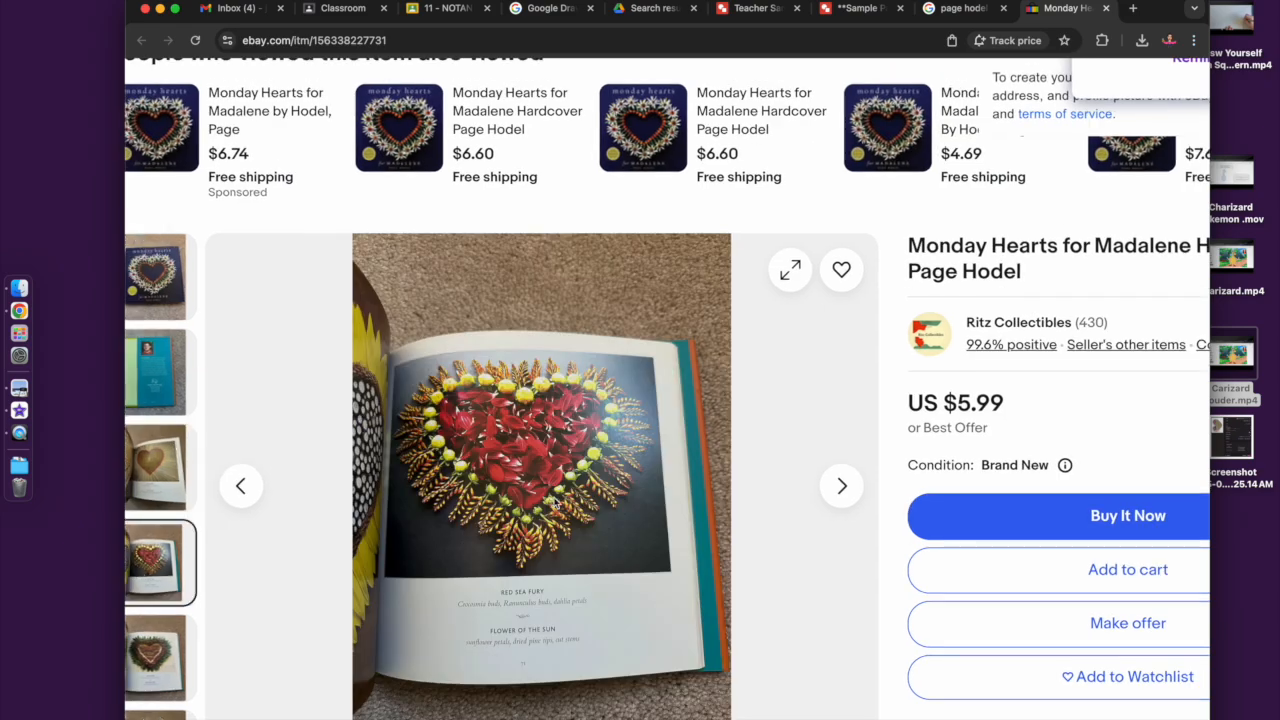
# - Examine the heart artwork photos in the eBay listing for the Monday Hearts for Madalene book
pyautogui.hscroll(-2, 556, 503)
pyautogui.scroll(-1, 556, 503)
pyautogui.scroll(-5, 556, 503)
pyautogui.hscroll(3, 600, 490)
pyautogui.scroll(5, 612, 487)
pyautogui.hscroll(-1, 612, 487)
pyautogui.scroll(-5, 611, 487)
pyautogui.hscroll(3, 600, 490)
pyautogui.scroll(5, 609, 446)
pyautogui.scroll(-1, 609, 446)
pyautogui.scroll(-5, 609, 446)
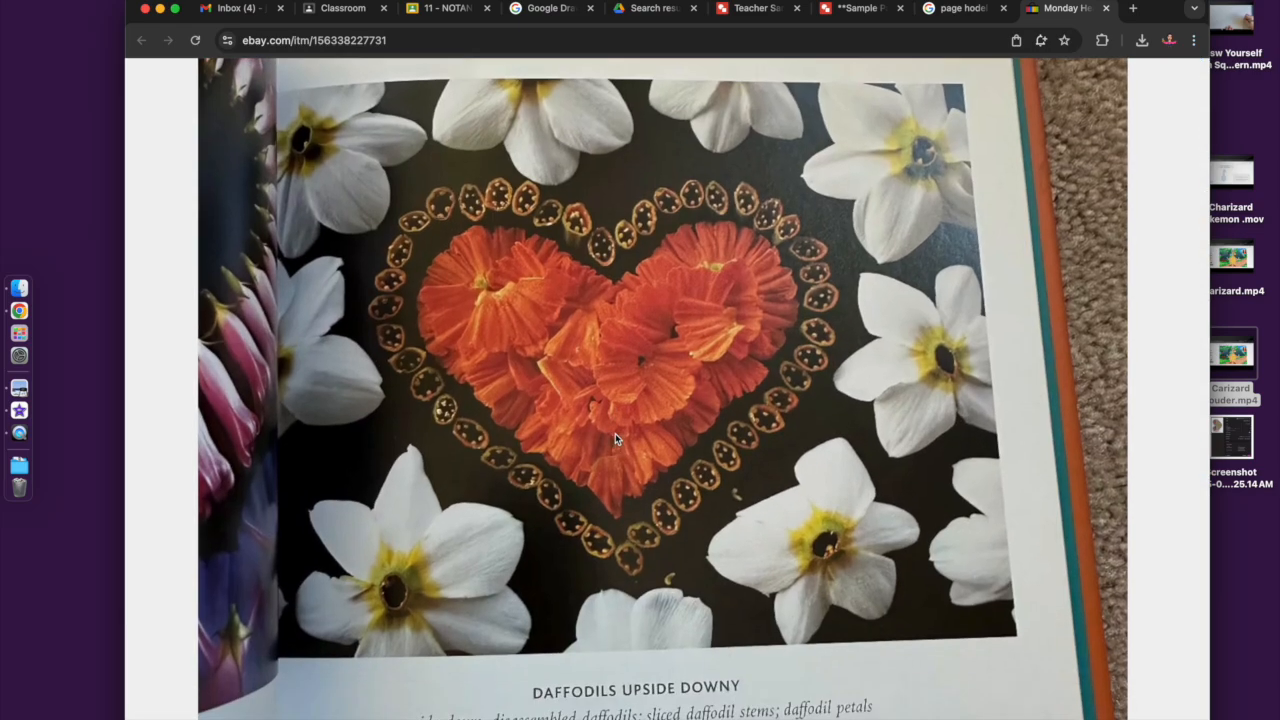
pyautogui.hscroll(3, 615, 433)
pyautogui.scroll(5, 682, 363)
pyautogui.hscroll(-1, 683, 370)
pyautogui.scroll(-5, 682, 363)
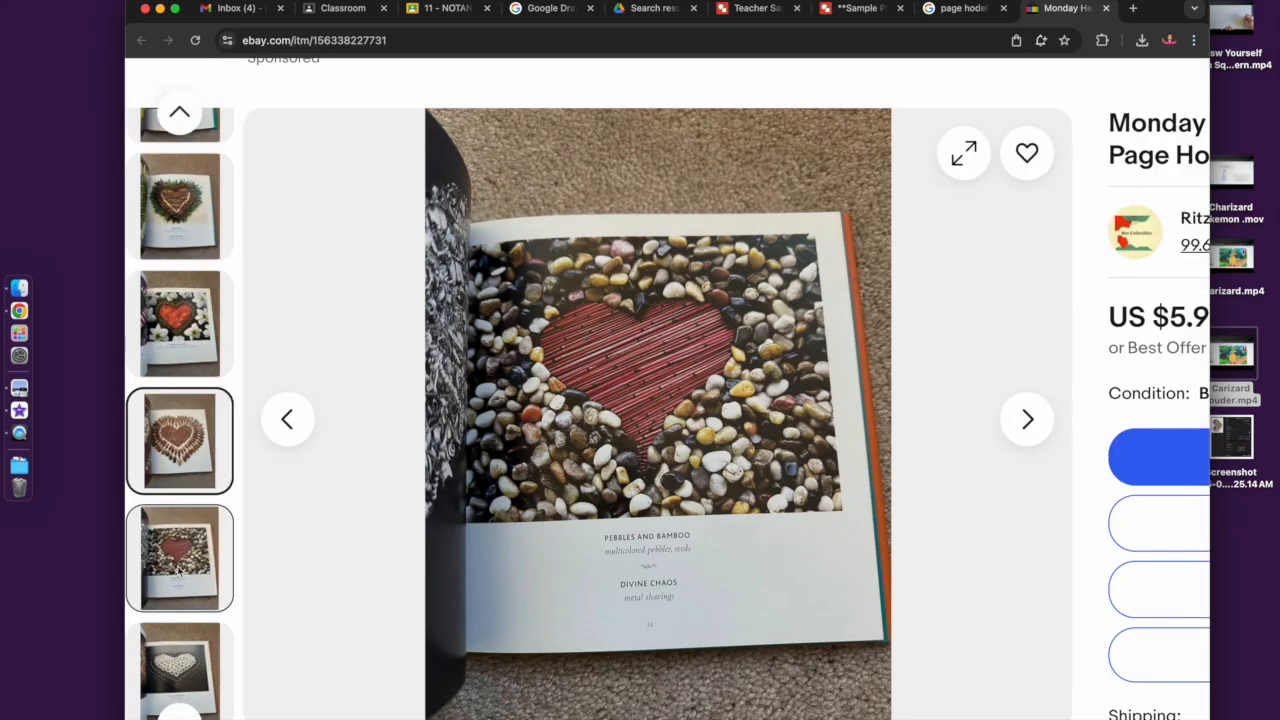
pyautogui.scroll(5, 673, 450)
pyautogui.scroll(-5, 640, 455)
pyautogui.hscroll(3, 609, 460)
pyautogui.scroll(5, 608, 458)
pyautogui.scroll(-5, 608, 458)
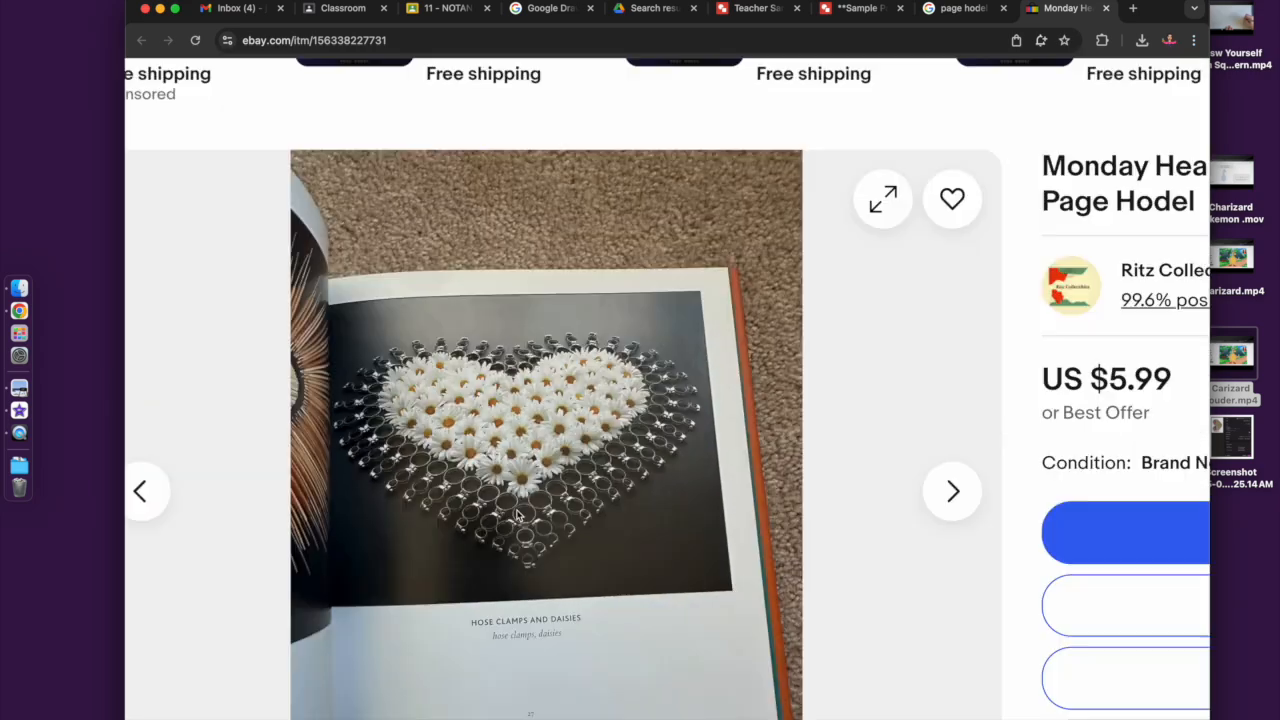
pyautogui.scroll(-5, 170, 705)
# - Close the eBay listing and the Google Images search, and switch to the Teacher Sample Page Hodel Heart Collage drawing
pyautogui.click(1105, 8)
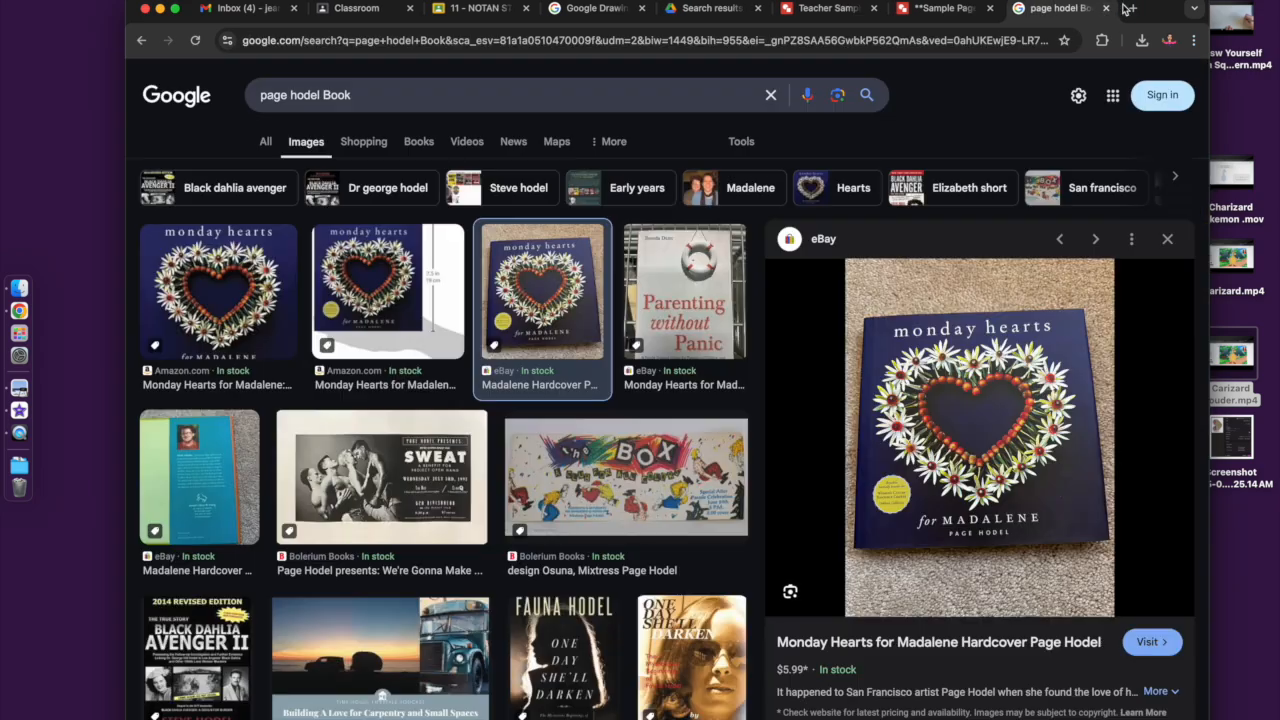
pyautogui.click(1105, 8)
pyautogui.click(929, 9)
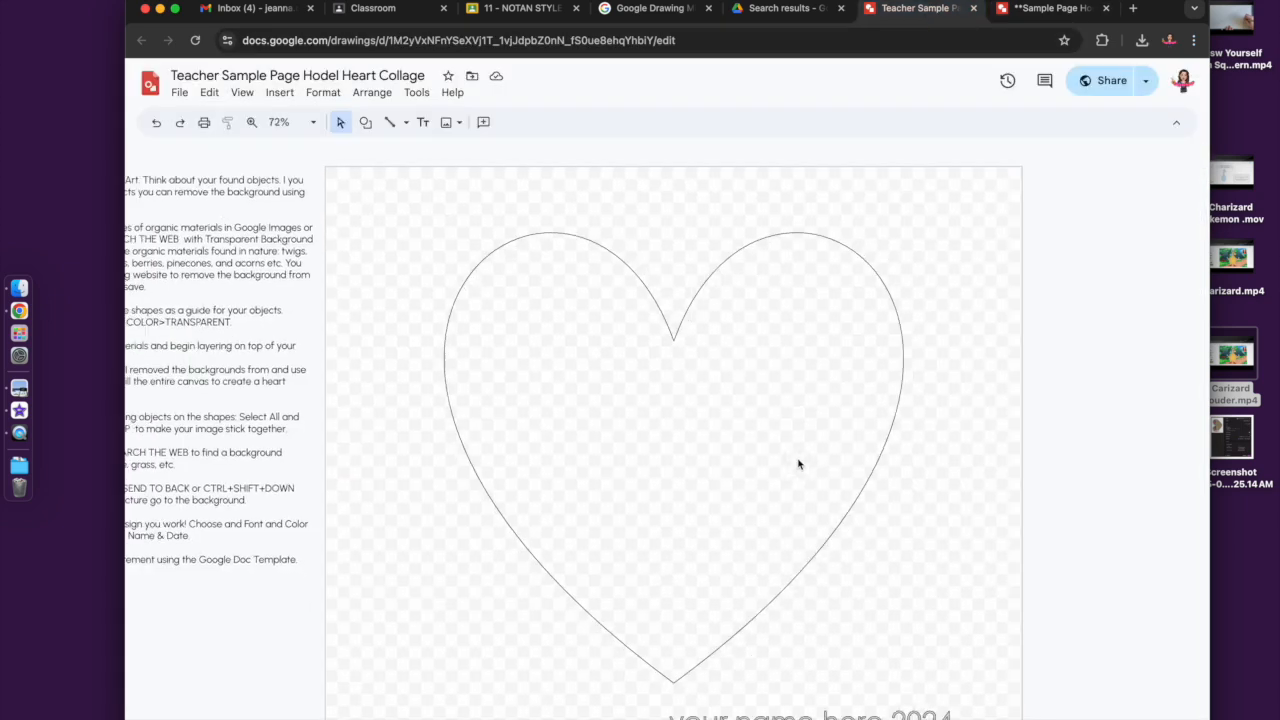
# - Place a duplicate of the coloured pencils image at the guide heart's bottom tip, angled along the outline
pyautogui.hscroll(-3, 400, 423)
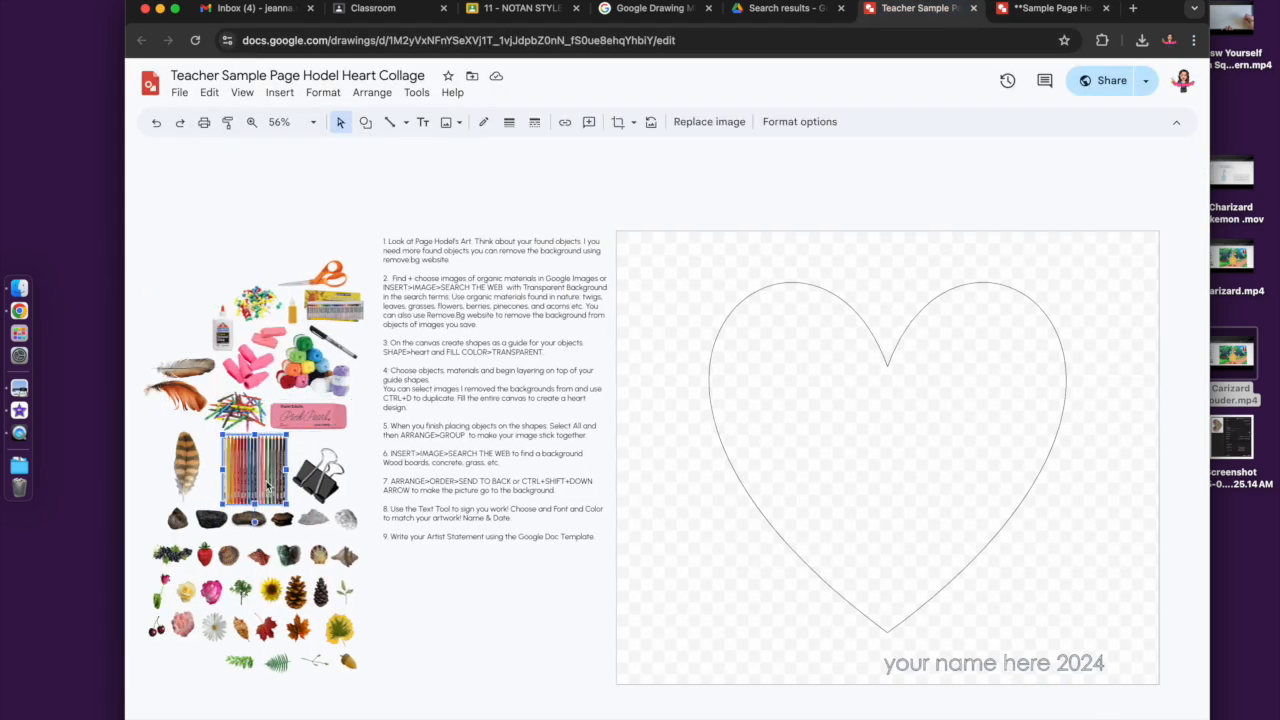
pyautogui.press('super+d')
pyautogui.moveTo(256, 476)
pyautogui.mouseDown()
pyautogui.moveTo(877, 641)
pyautogui.moveTo(808, 648)
pyautogui.mouseUp()
pyautogui.rightClick(815, 705)
pyautogui.moveTo(814, 705)
pyautogui.mouseDown()
pyautogui.moveTo(791, 699)
pyautogui.moveTo(788, 684)
pyautogui.moveTo(801, 688)
pyautogui.mouseUp()
pyautogui.moveTo(813, 640)
pyautogui.mouseDown()
pyautogui.moveTo(847, 618)
pyautogui.moveTo(801, 589)
pyautogui.moveTo(782, 628)
pyautogui.moveTo(817, 582)
pyautogui.mouseUp()
# - Duplicate the angled pencils image and place copies up the lower-left edge of the guide heart
pyautogui.keyDown('shift'); pyautogui.click(872, 617); pyautogui.keyUp('shift')
pyautogui.press('super+d')
pyautogui.moveTo(872, 615); pyautogui.dragTo(785, 541)
pyautogui.moveTo(751, 443); pyautogui.dragTo(768, 445)
pyautogui.click(837, 455)
pyautogui.moveTo(776, 562); pyautogui.dragTo(770, 543)
pyautogui.moveTo(728, 512); pyautogui.dragTo(716, 494)
# - Adjust the position and rotation of the pencil copies so they follow the heart's lower-left curve in a continuous band
pyautogui.click(750, 567)
pyautogui.moveTo(721, 570); pyautogui.dragTo(722, 571)
pyautogui.moveTo(714, 490); pyautogui.dragTo(721, 484)
pyautogui.moveTo(683, 517); pyautogui.dragTo(676, 512)
pyautogui.moveTo(715, 491); pyautogui.dragTo(720, 489)
pyautogui.moveTo(768, 528); pyautogui.dragTo(773, 528)
pyautogui.moveTo(723, 499); pyautogui.dragTo(658, 441)
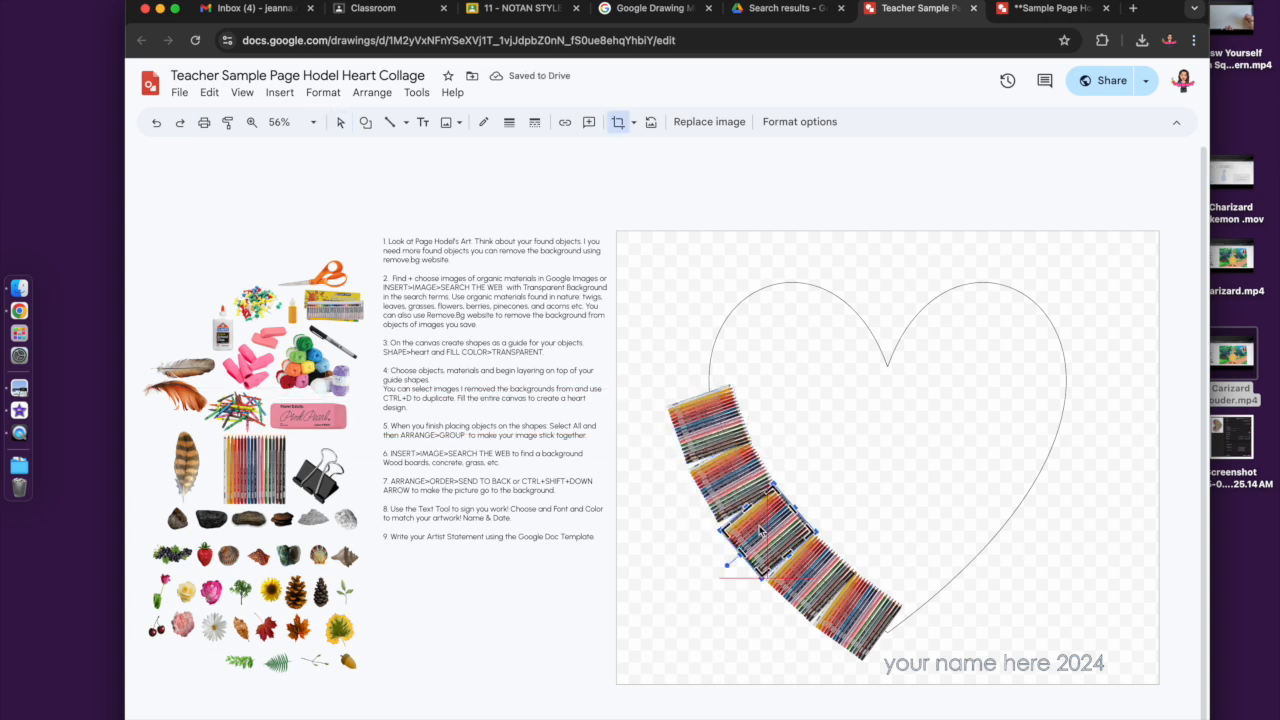
# - Extend the pencil band up the heart's left side with further duplicates turned nearly level
pyautogui.scroll(10, 763, 519)
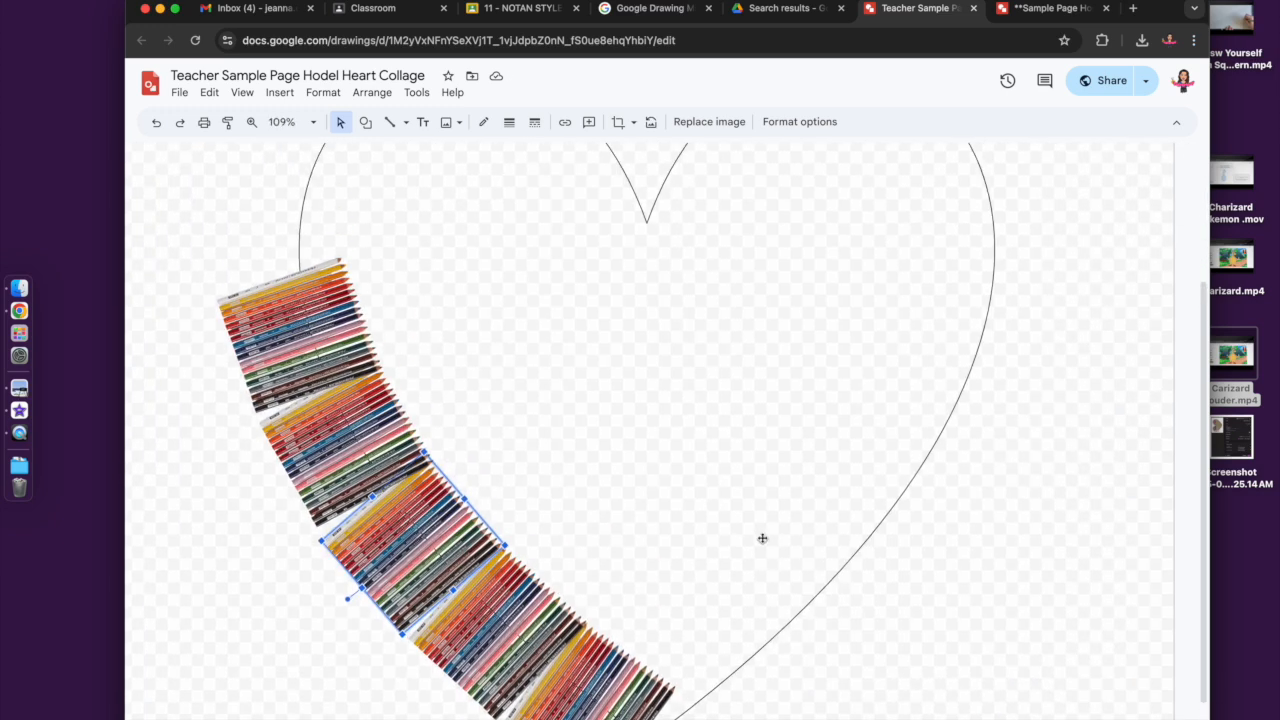
pyautogui.click(295, 467)
pyautogui.press('super+d')
pyautogui.moveTo(296, 469)
pyautogui.mouseDown()
pyautogui.moveTo(242, 349)
pyautogui.moveTo(172, 345)
pyautogui.mouseUp()
pyautogui.moveTo(241, 372)
pyautogui.mouseDown()
pyautogui.moveTo(262, 370)
pyautogui.moveTo(276, 273)
pyautogui.mouseUp()
pyautogui.press('super+d')
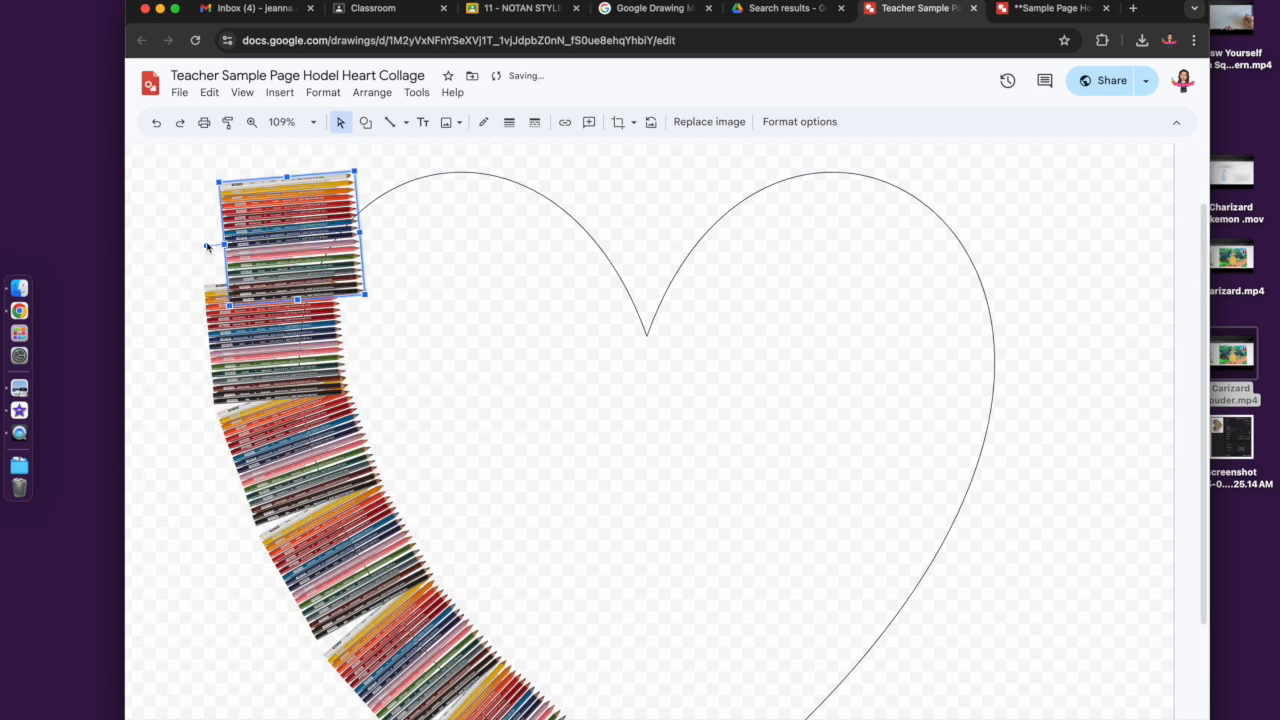
# - Rotate and place more pencil duplicates around the upper-left curve of the heart
pyautogui.moveTo(217, 212); pyautogui.dragTo(218, 211)
pyautogui.moveTo(303, 243); pyautogui.dragTo(305, 251)
pyautogui.press('super+d')
pyautogui.scroll(1, 306, 251)
pyautogui.moveTo(289, 315)
pyautogui.mouseDown()
pyautogui.moveTo(318, 257)
pyautogui.moveTo(286, 251)
pyautogui.moveTo(297, 272)
pyautogui.moveTo(348, 196)
pyautogui.moveTo(393, 224)
pyautogui.moveTo(413, 220)
pyautogui.mouseUp()
pyautogui.scroll(1, 413, 220)
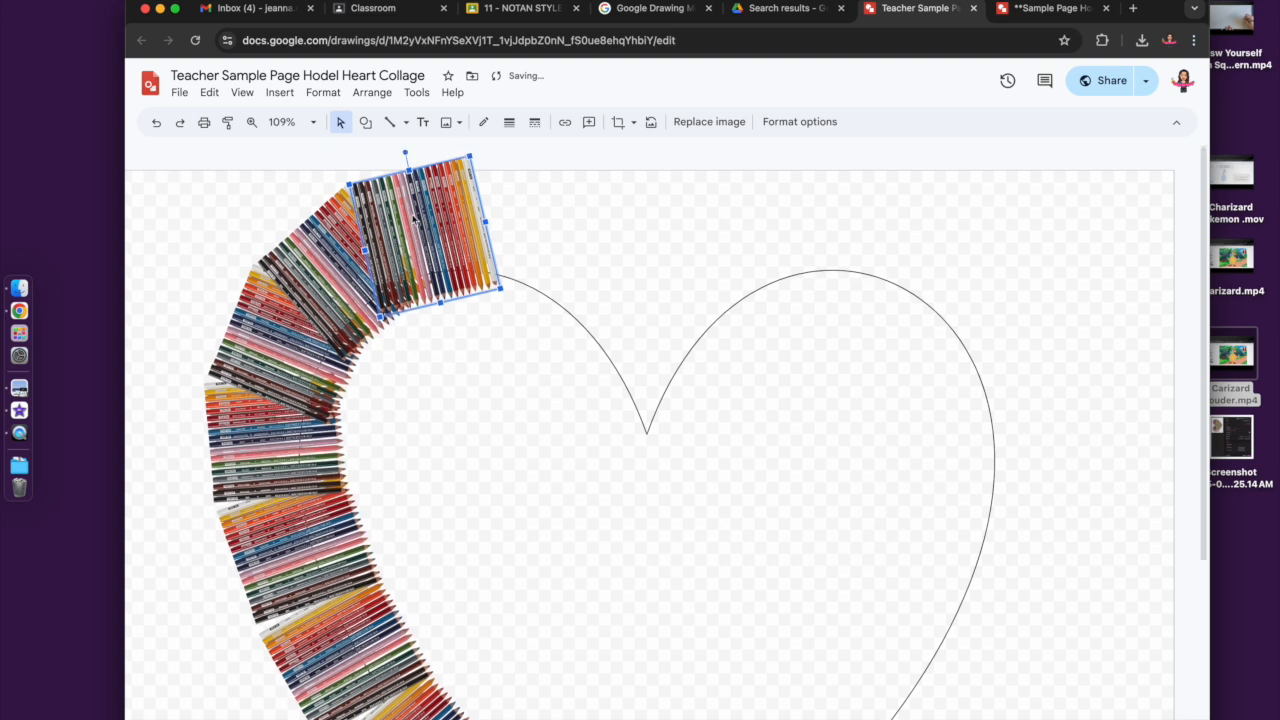
# - Carry the pencil band over the top of the left lobe with duplicates rotated to follow the curve
pyautogui.moveTo(411, 156); pyautogui.dragTo(452, 166)
pyautogui.press('super+d')
pyautogui.moveTo(474, 231); pyautogui.dragTo(561, 226)
pyautogui.moveTo(550, 163); pyautogui.dragTo(575, 199)
pyautogui.moveTo(537, 265); pyautogui.dragTo(606, 304)
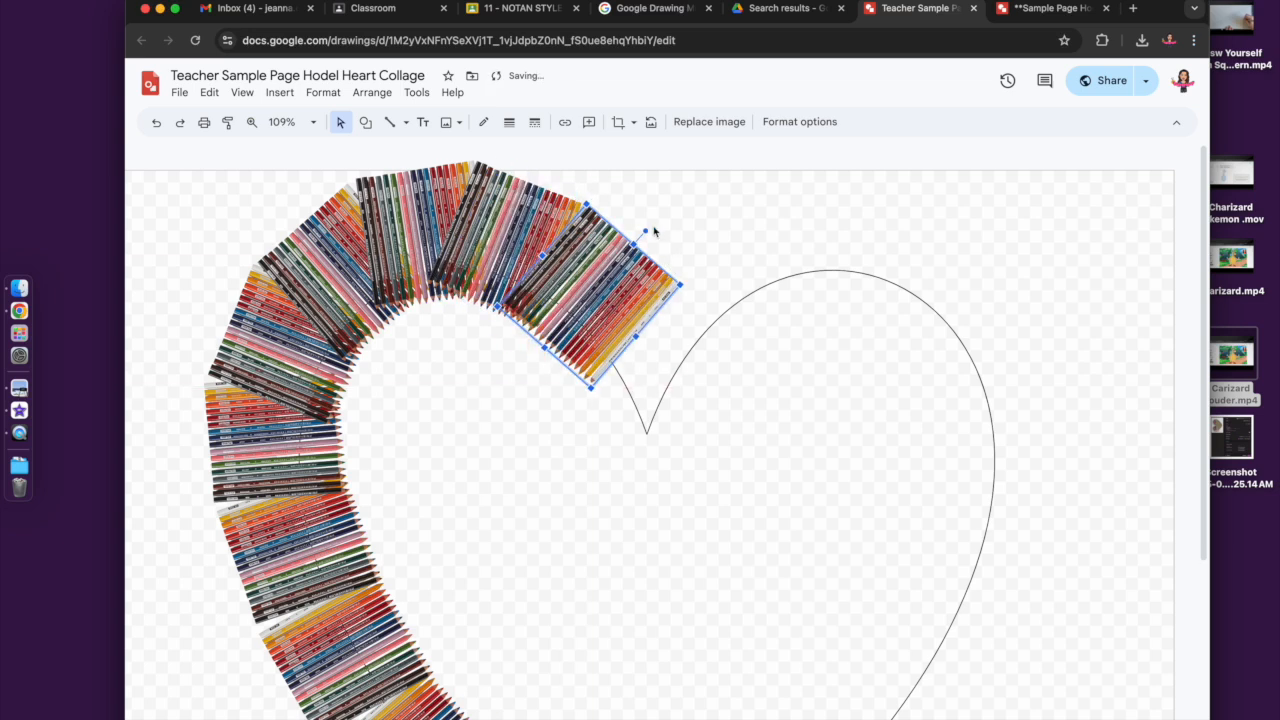
# - Finish the left half of the pencil band with a rotated duplicate running down into the heart's notch
pyautogui.moveTo(653, 249); pyautogui.dragTo(654, 251)
pyautogui.moveTo(639, 288)
pyautogui.mouseDown()
pyautogui.moveTo(622, 286)
pyautogui.moveTo(636, 402)
pyautogui.moveTo(658, 374)
pyautogui.moveTo(703, 358)
pyautogui.mouseUp()
pyautogui.press('super+d')
pyautogui.moveTo(650, 392); pyautogui.dragTo(651, 389)
# - Select all the pencil pieces on the heart's left half, flip them horizontally and group them
pyautogui.scroll(-3, 651, 389)
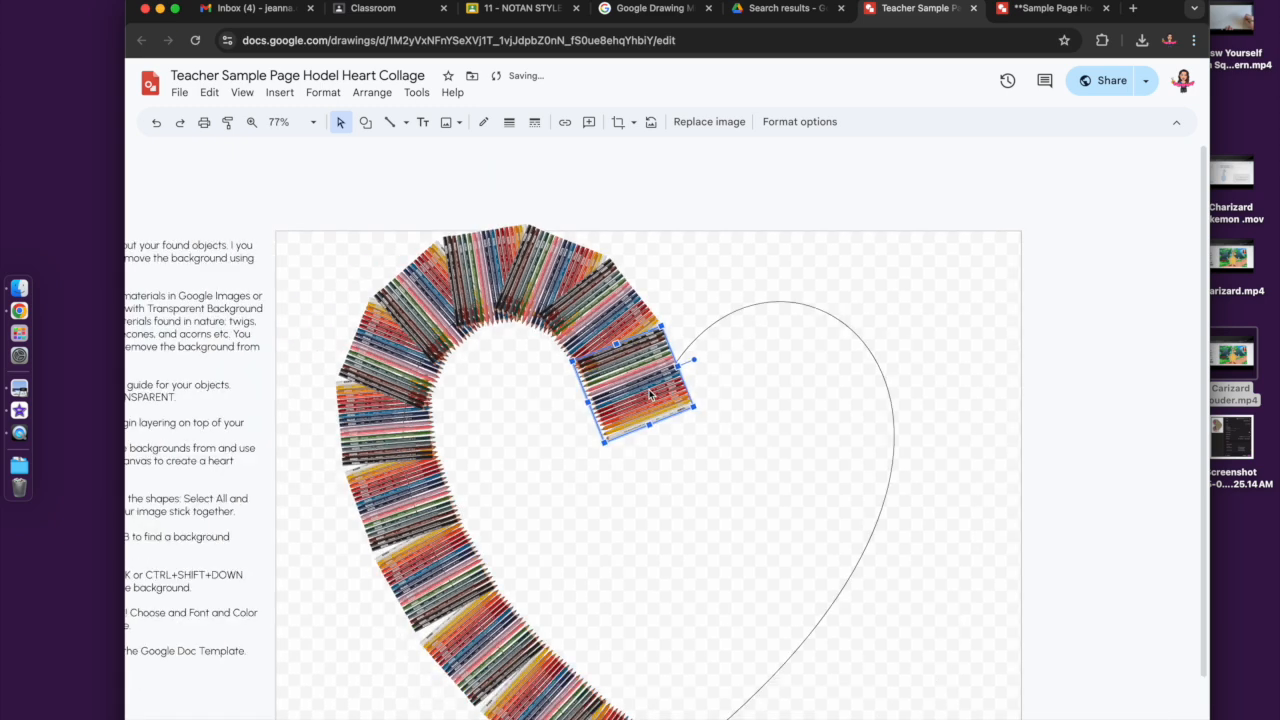
pyautogui.keyDown('shift'); pyautogui.click(624, 657); pyautogui.keyUp('shift')
pyautogui.keyDown('shift'); pyautogui.click(580, 617); pyautogui.keyUp('shift')
pyautogui.keyDown('shift'); pyautogui.click(535, 572); pyautogui.keyUp('shift')
pyautogui.keyDown('shift'); pyautogui.click(499, 527); pyautogui.keyUp('shift')
pyautogui.keyDown('shift'); pyautogui.click(478, 470); pyautogui.keyUp('shift')
pyautogui.keyDown('shift'); pyautogui.click(471, 410); pyautogui.keyUp('shift')
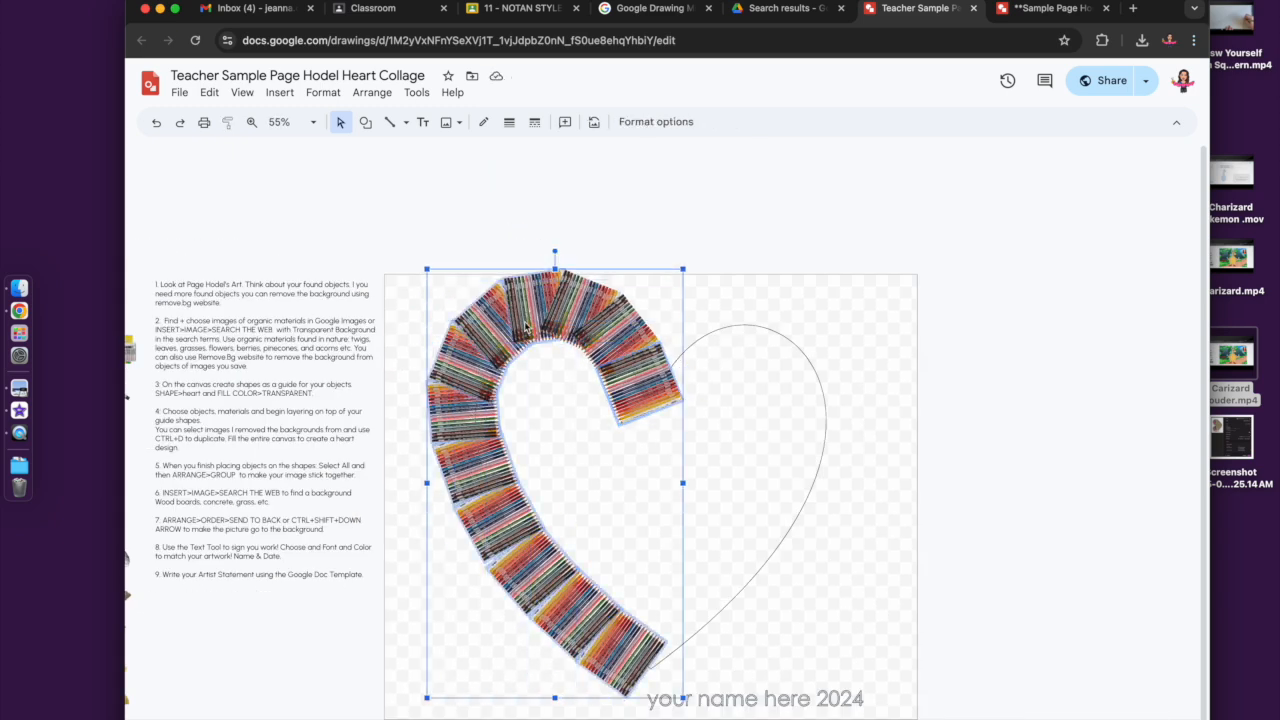
pyautogui.click(655, 121)
pyautogui.click(1049, 172)
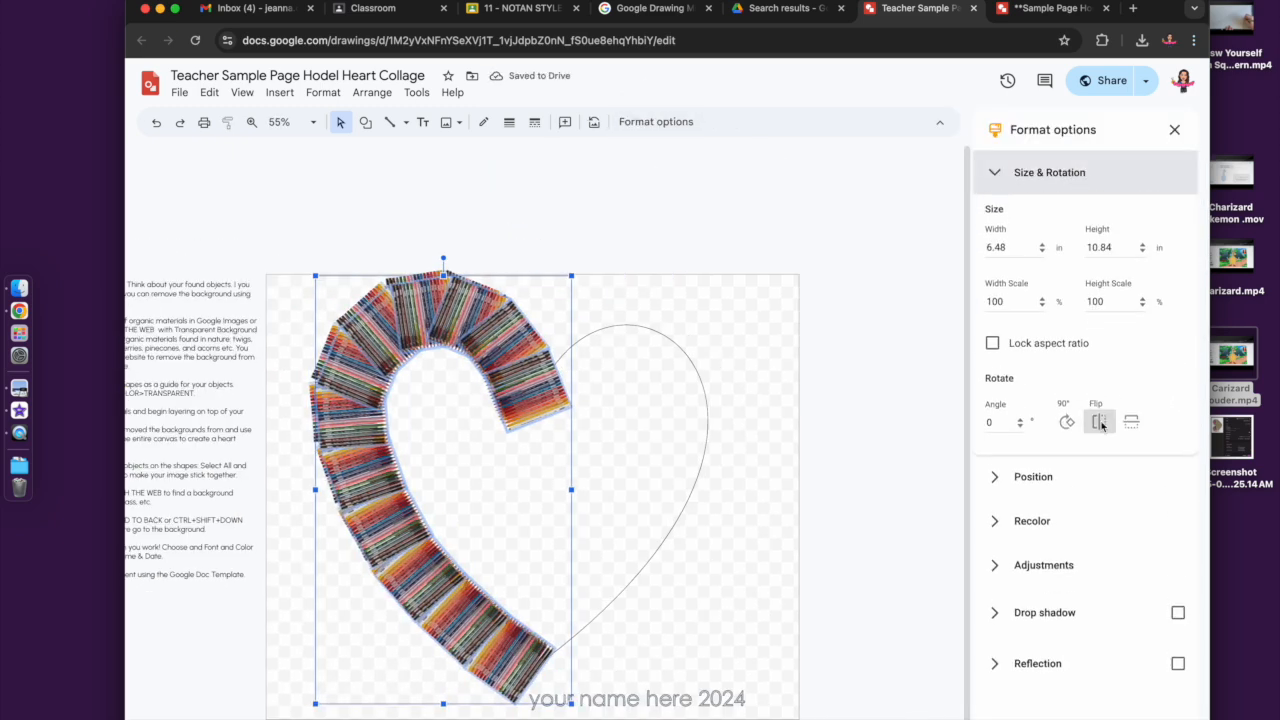
pyautogui.click(1099, 421)
pyautogui.click(372, 92)
pyautogui.click(390, 257)
# - Place the mirrored pencil half opposite the original to complete the heart, and nudge both halves down slightly
pyautogui.moveTo(400, 300); pyautogui.dragTo(584, 296)
pyautogui.rightClick(811, 196)
pyautogui.moveTo(757, 267); pyautogui.dragTo(732, 283)
pyautogui.moveTo(350, 662); pyautogui.dragTo(351, 665)
pyautogui.press('Down')
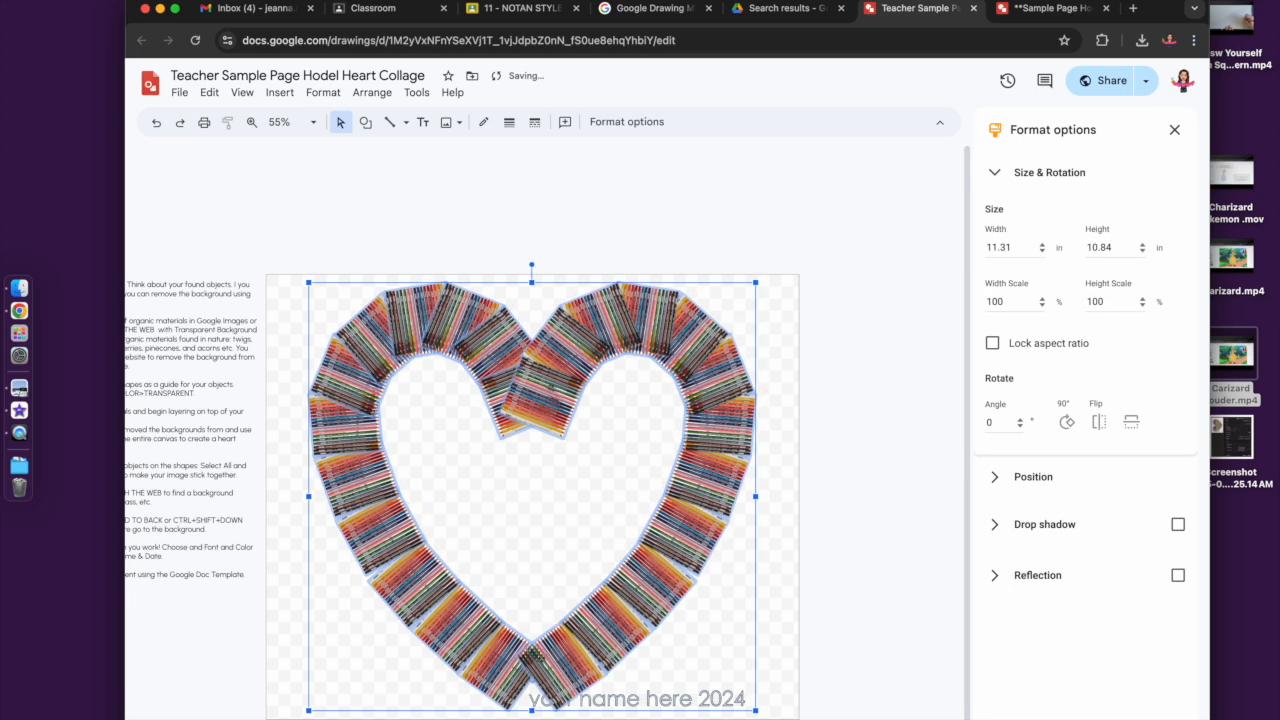
# - Replace the signature placeholder with the artist's name and 2025, and place it in the canvas's lower-right corner
pyautogui.click(776, 594)
pyautogui.doubleClick(671, 701)
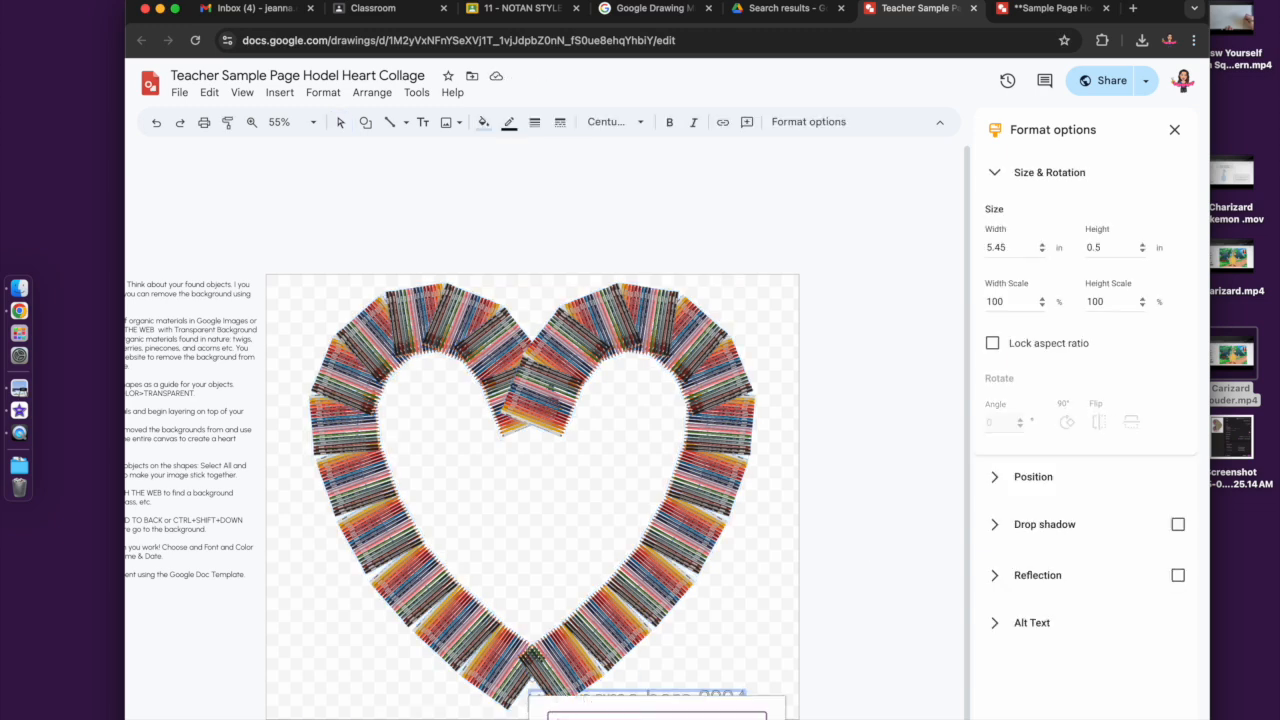
pyautogui.press('Return')
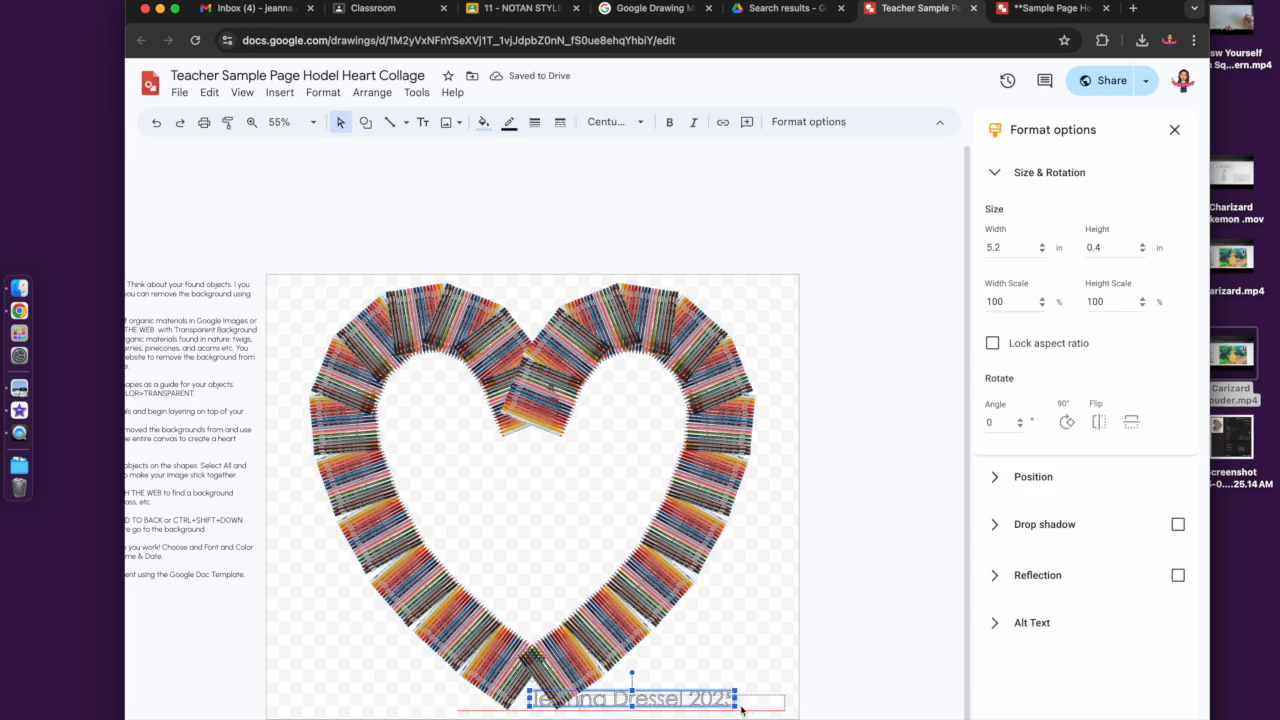
pyautogui.moveTo(741, 708); pyautogui.dragTo(741, 706)
pyautogui.click(594, 376)
# - Copy the Pink Pearl eraser into the heart's upper-left lobe and arrange overlapping duplicates there
pyautogui.hscroll(-3, 340, 437)
pyautogui.click(235, 411)
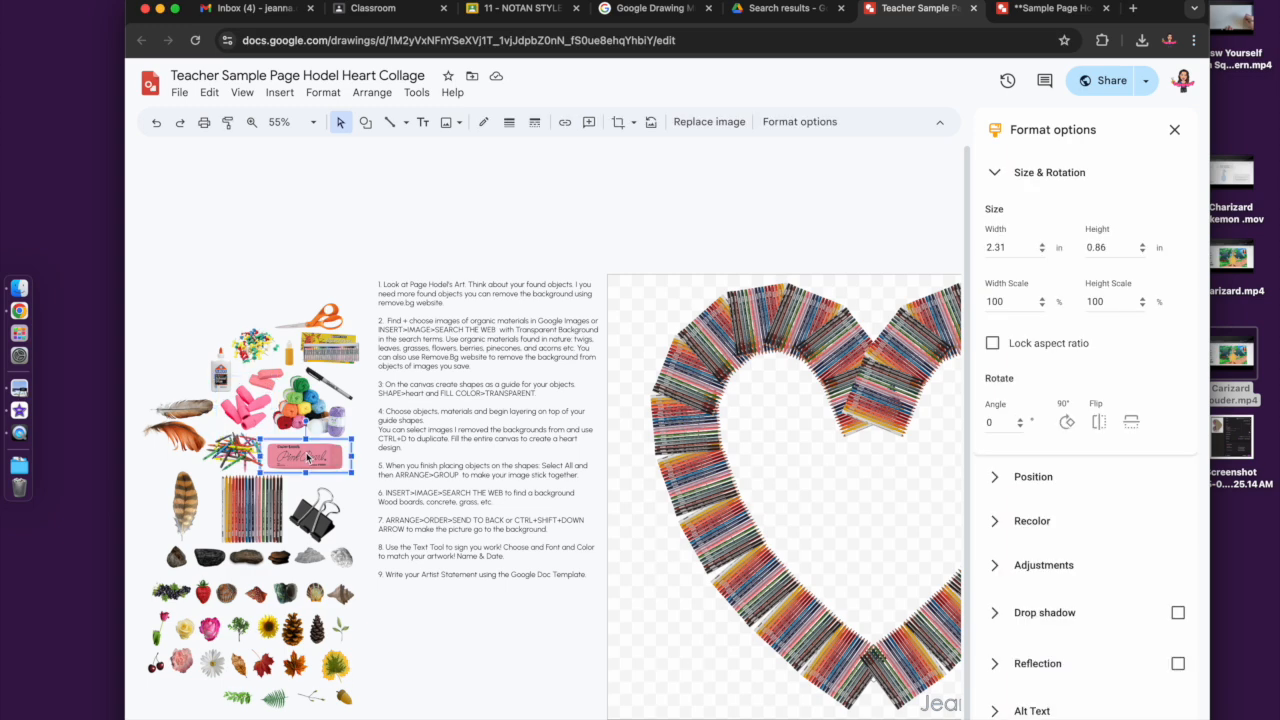
pyautogui.moveTo(307, 457)
pyautogui.mouseDown()
pyautogui.moveTo(785, 362)
pyautogui.moveTo(721, 391)
pyautogui.mouseUp()
pyautogui.rightClick(777, 368)
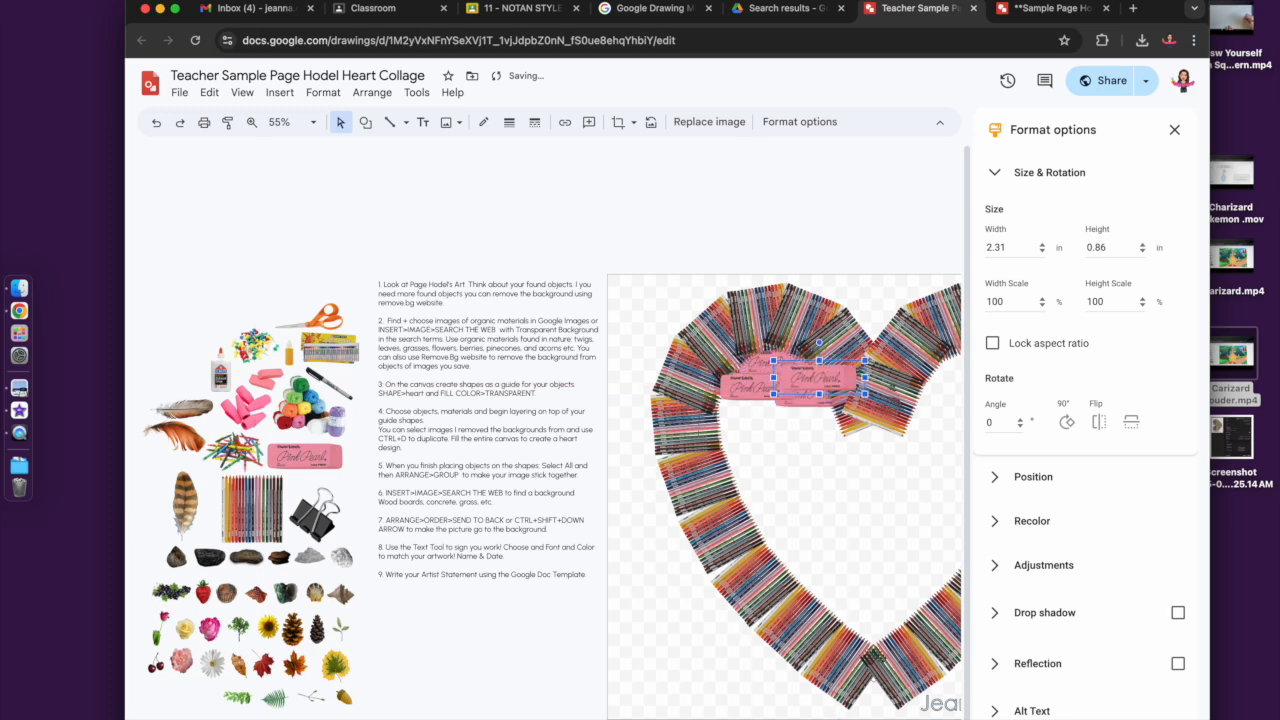
pyautogui.click(808, 403)
pyautogui.click(811, 402)
pyautogui.click(806, 400)
pyautogui.click(810, 390)
pyautogui.click(815, 383)
# - Delete the overlapping object at the erasers, lower one eraser to start another row and nudge its duplicate left
pyautogui.hscroll(5, 776, 367)
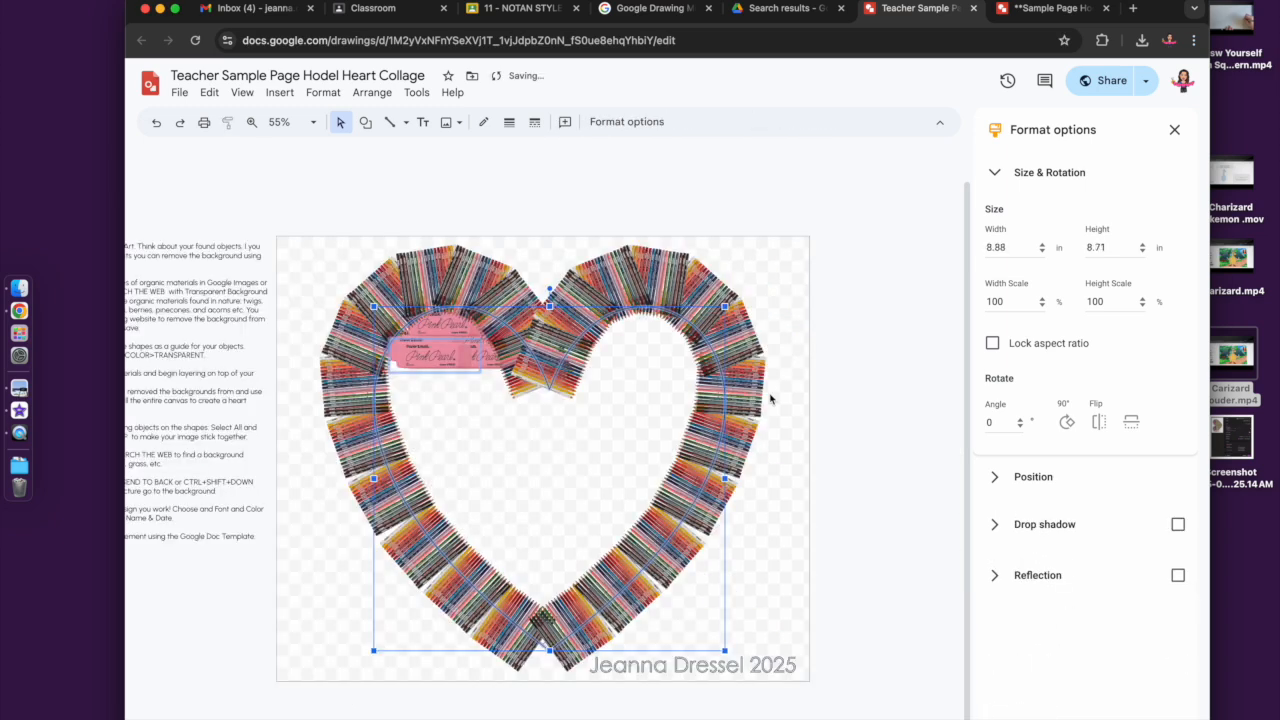
pyautogui.click(794, 404)
pyautogui.click(450, 358)
pyautogui.press('Delete')
pyautogui.moveTo(455, 360)
pyautogui.mouseDown()
pyautogui.moveTo(441, 373)
pyautogui.moveTo(467, 378)
pyautogui.mouseUp()
pyautogui.press('super+d')
pyautogui.press('Left')
pyautogui.press('Left')
pyautogui.press('Left')
pyautogui.press('Left')
pyautogui.press('Left')
pyautogui.press('Left')
pyautogui.press('Left')
pyautogui.press('Up')
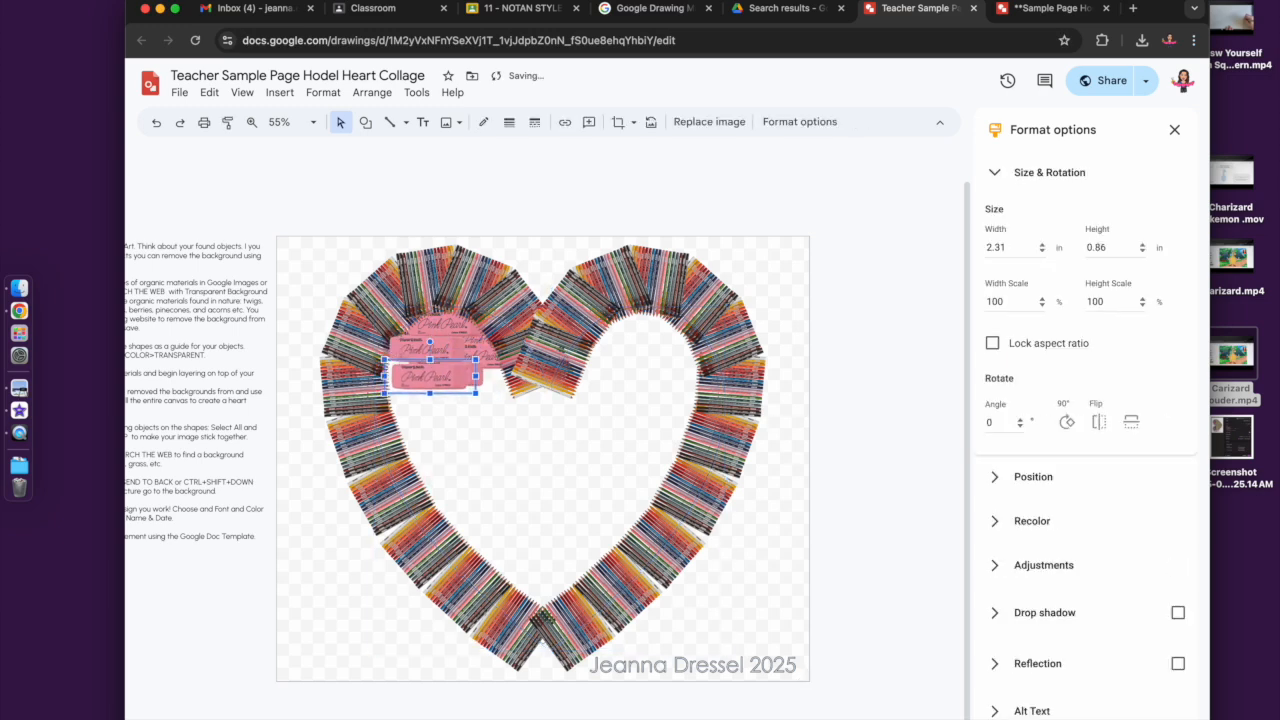
# - Place more eraser duplicates below the heart's notch, extending them toward the right lobe
pyautogui.rightClick(416, 368)
pyautogui.click(494, 391)
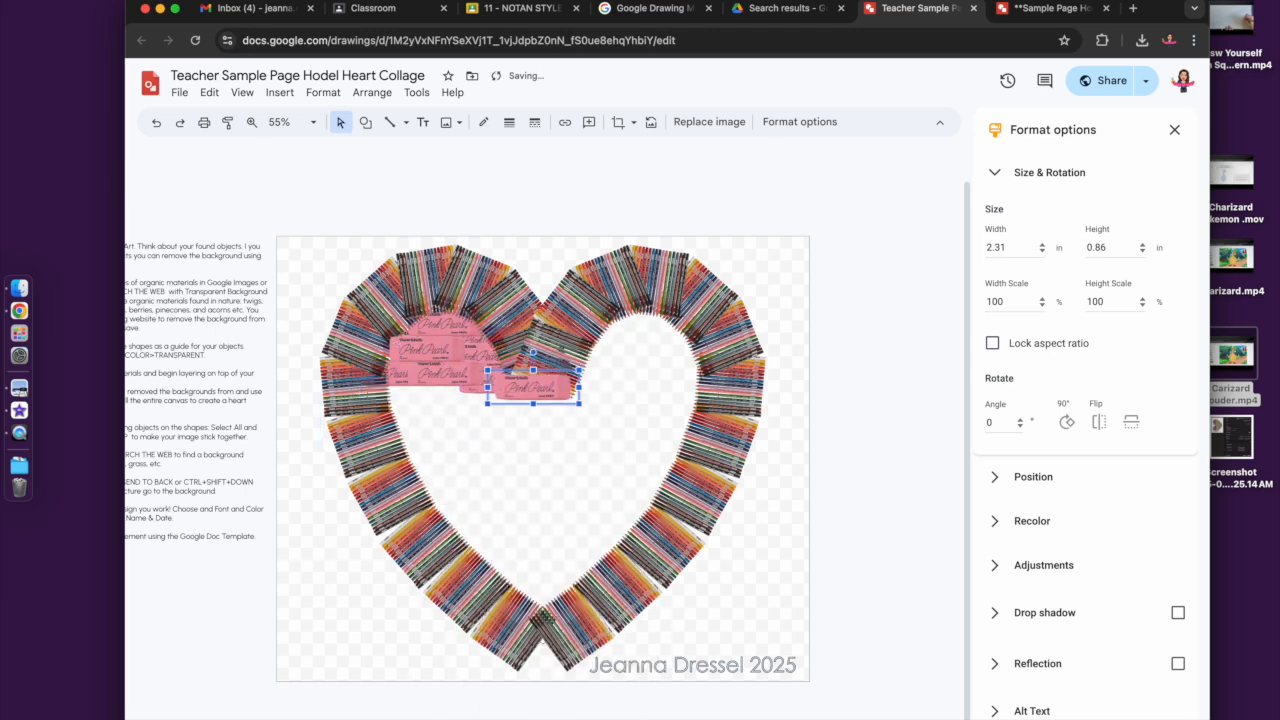
pyautogui.moveTo(537, 386)
pyautogui.mouseDown()
pyautogui.moveTo(566, 390)
pyautogui.moveTo(566, 364)
pyautogui.mouseUp()
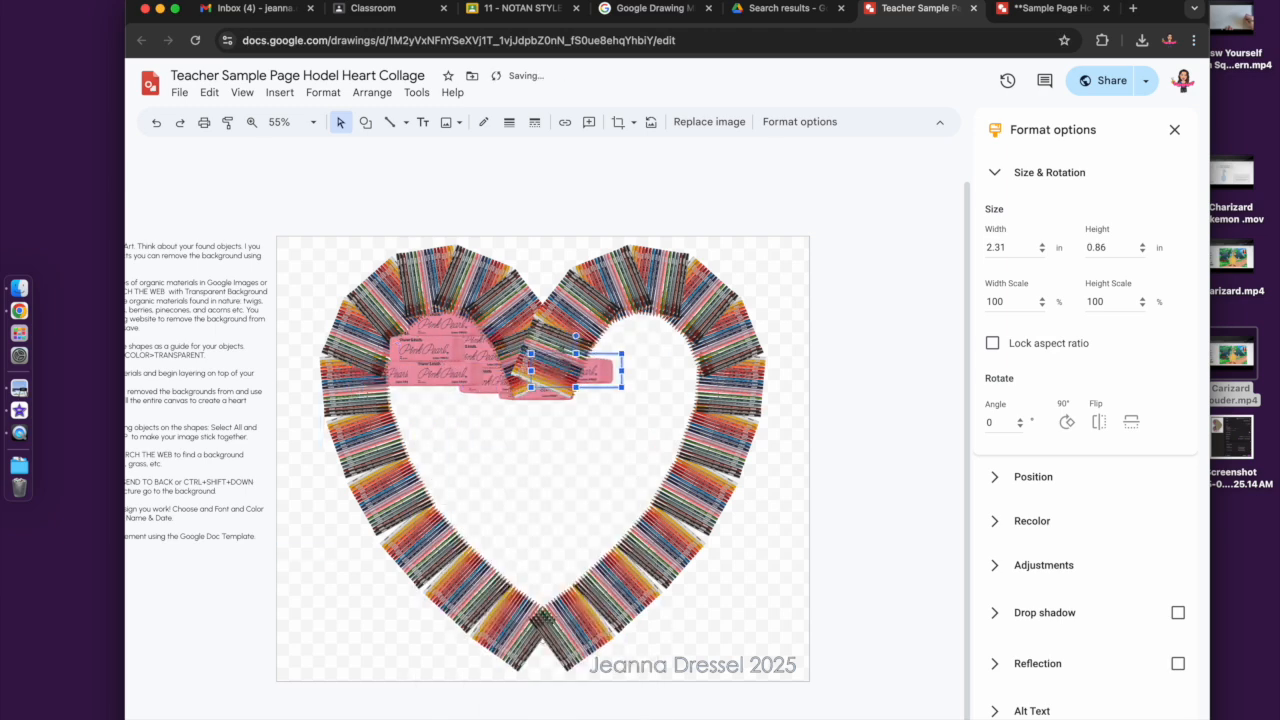
pyautogui.press('super+shift+d')
pyautogui.click(743, 562)
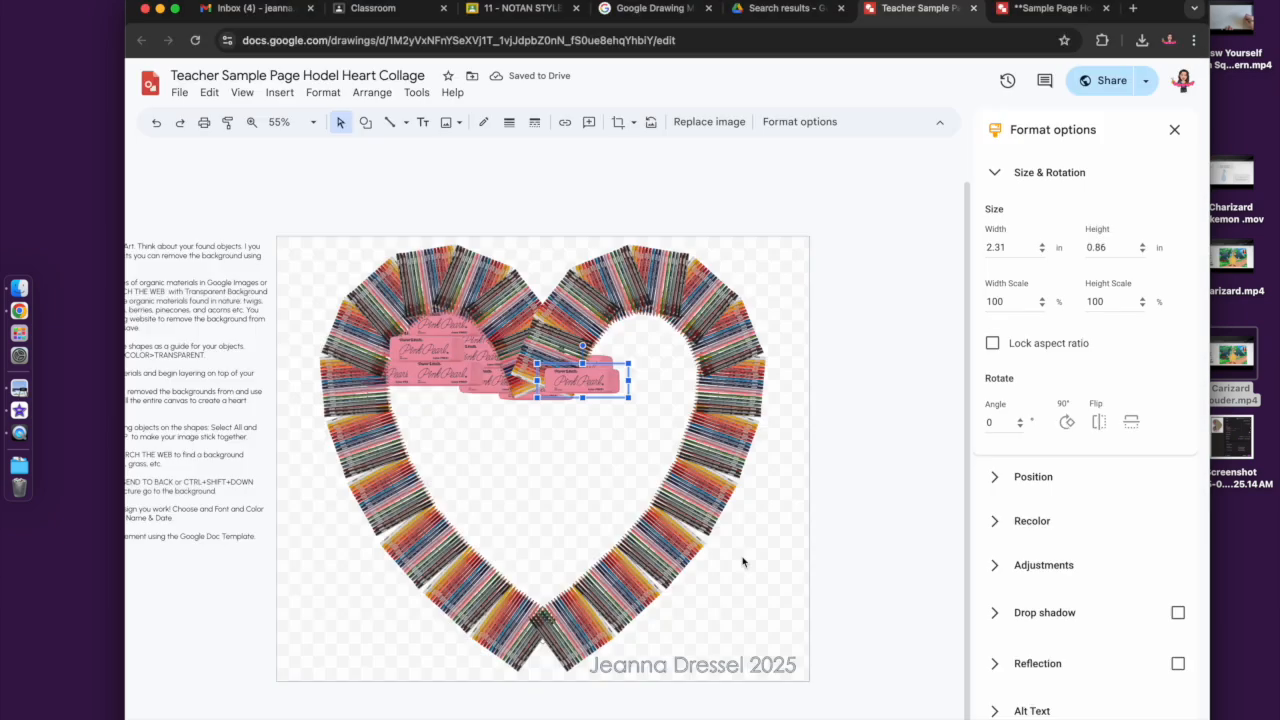
pyautogui.rightClick(607, 402)
pyautogui.click(621, 367)
pyautogui.moveTo(593, 410); pyautogui.dragTo(605, 388)
# - Start an eraser cluster in the blank area below the instructions by placing overlapping copies of the Pink Pearl eraser
pyautogui.hscroll(-5, 320, 390)
pyautogui.rightClick(320, 330)
pyautogui.click(365, 391)
pyautogui.rightClick(522, 643)
pyautogui.moveTo(522, 643); pyautogui.dragTo(543, 649)
pyautogui.press('super+d')
pyautogui.moveTo(454, 649)
pyautogui.mouseDown()
pyautogui.moveTo(463, 655)
pyautogui.moveTo(455, 613)
pyautogui.moveTo(530, 607)
pyautogui.mouseUp()
# - Widen the off-canvas eraser cluster with more duplicates and send the selected eraser to the back
pyautogui.press('super+d')
pyautogui.press('super+d')
pyautogui.moveTo(531, 612)
pyautogui.mouseDown()
pyautogui.moveTo(571, 617)
pyautogui.moveTo(548, 667)
pyautogui.moveTo(605, 663)
pyautogui.moveTo(595, 635)
pyautogui.moveTo(459, 634)
pyautogui.mouseUp()
pyautogui.press('super+d')
pyautogui.press('super+d')
pyautogui.press('super+d')
pyautogui.press('super+d')
pyautogui.press('super+shift+Down')
# - Add eraser duplicates along the lower edge of the off-canvas cluster, overlapping the existing ones
pyautogui.keyDown('shift'); pyautogui.click(458, 631); pyautogui.keyUp('shift')
pyautogui.rightClick(458, 636)
pyautogui.rightClick(411, 613)
pyautogui.rightClick(608, 712)
pyautogui.click(606, 706)
pyautogui.click(543, 662)
pyautogui.press('super+d')
pyautogui.moveTo(513, 665); pyautogui.dragTo(481, 657)
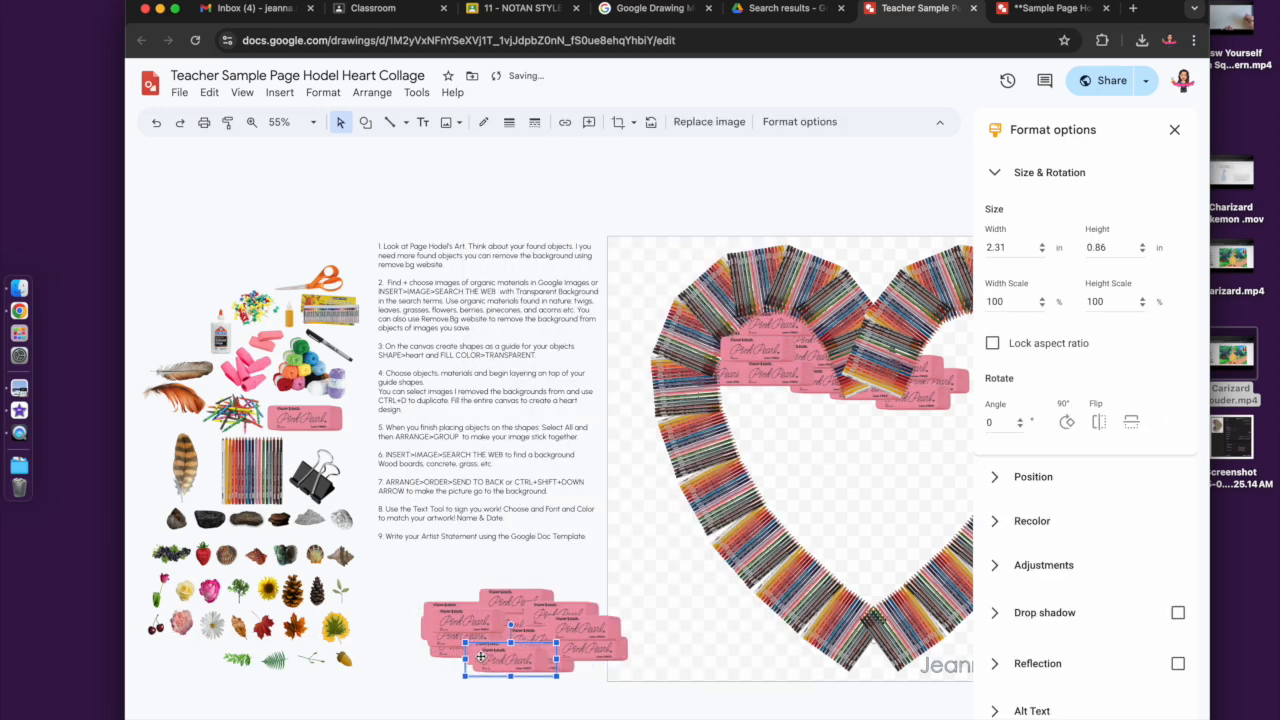
# - Fill out the bottom row of the off-canvas cluster with further eraser duplicates
pyautogui.press('super+d')
pyautogui.moveTo(577, 677)
pyautogui.mouseDown()
pyautogui.moveTo(474, 674)
pyautogui.moveTo(509, 676)
pyautogui.mouseUp()
pyautogui.press('super+d')
pyautogui.rightClick(605, 699)
pyautogui.rightClick(556, 703)
# - Select the whole eraser cluster, place a copy inside the heart's left half and close the format options
pyautogui.moveTo(606, 708); pyautogui.dragTo(419, 589)
pyautogui.moveTo(507, 616); pyautogui.dragTo(757, 461)
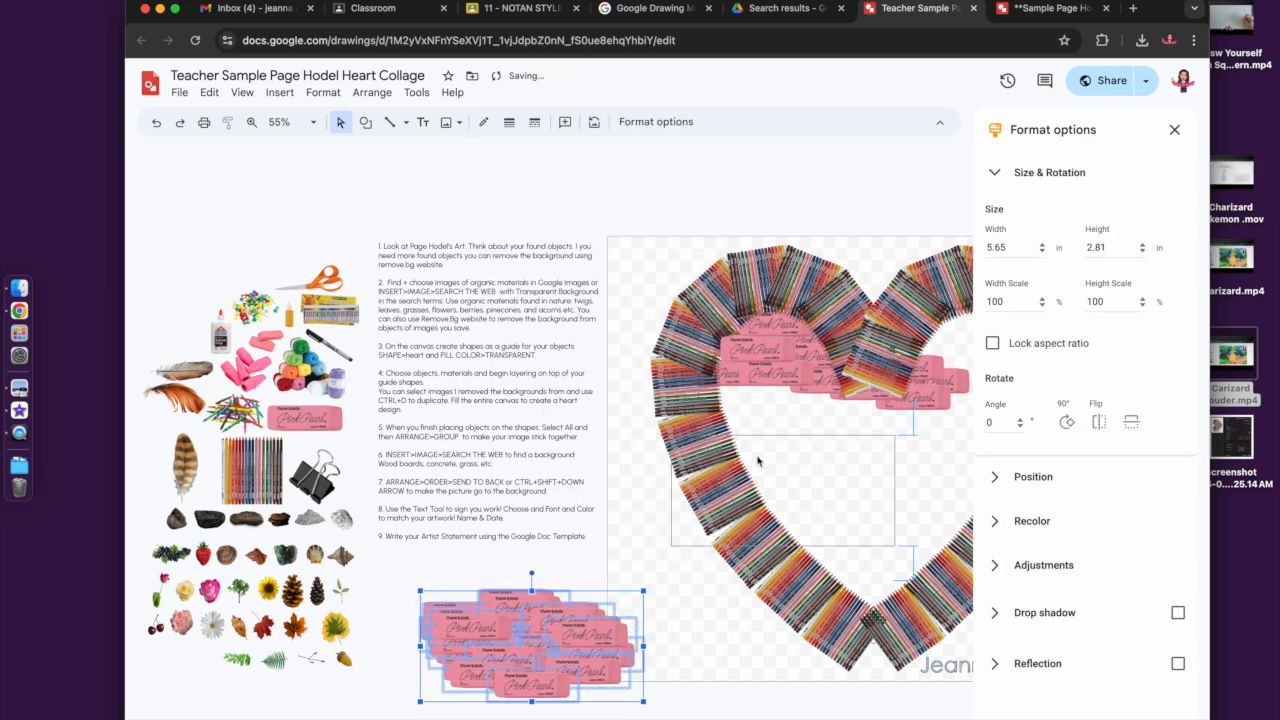
pyautogui.moveTo(722, 411); pyautogui.dragTo(778, 417)
pyautogui.click(1174, 129)
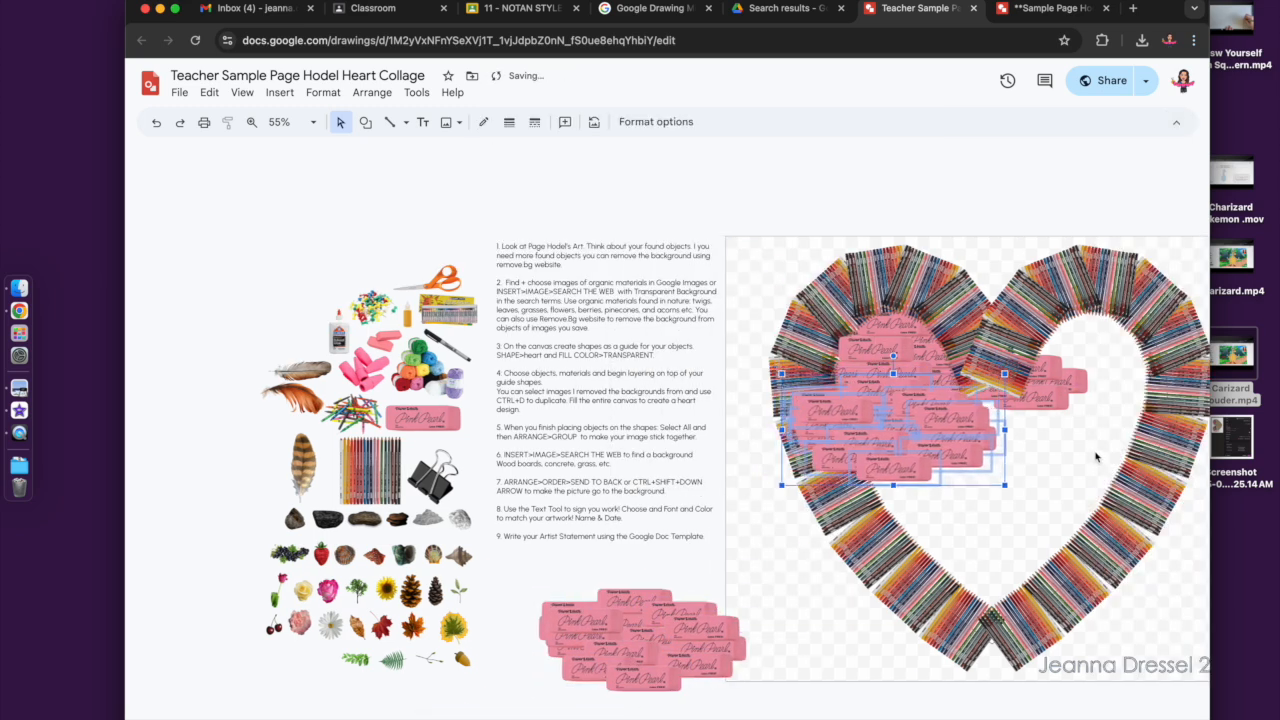
# - Place a copy of the eraser cluster in the middle of the heart, extending the pink fill from the left half toward the right
pyautogui.press('Right')
pyautogui.press('Right')
pyautogui.press('Right')
pyautogui.press('Right')
pyautogui.press('Right')
pyautogui.press('Right')
pyautogui.press('Right')
pyautogui.press('Right')
pyautogui.press('Right')
pyautogui.press('Right')
pyautogui.press('Right')
pyautogui.press('Right')
pyautogui.press('Right')
pyautogui.press('Right')
pyautogui.press('Right')
pyautogui.press('Right')
pyautogui.press('Right')
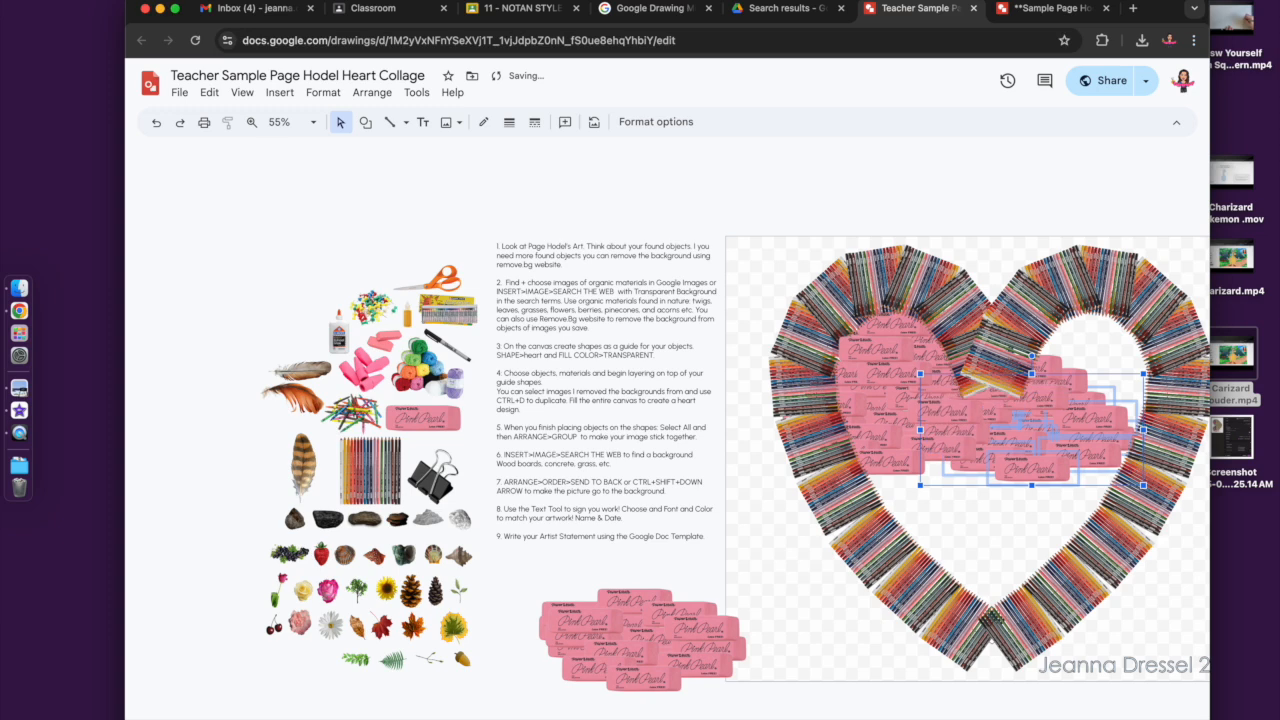
# - Place another eraser cluster copy over the heart's upper right lobe
pyautogui.press('Up')
pyautogui.press('Up')
pyautogui.press('Up')
pyautogui.press('Up')
pyautogui.press('Up')
pyautogui.press('Up')
pyautogui.press('Up')
pyautogui.press('Up')
pyautogui.press('Up')
pyautogui.press('Up')
pyautogui.press('Up')
pyautogui.press('Up')
pyautogui.press('Up')
pyautogui.press('Right')
pyautogui.press('Right')
pyautogui.press('Right')
pyautogui.press('Right')
pyautogui.press('Right')
pyautogui.press('Right')
pyautogui.press('Right')
pyautogui.press('Right')
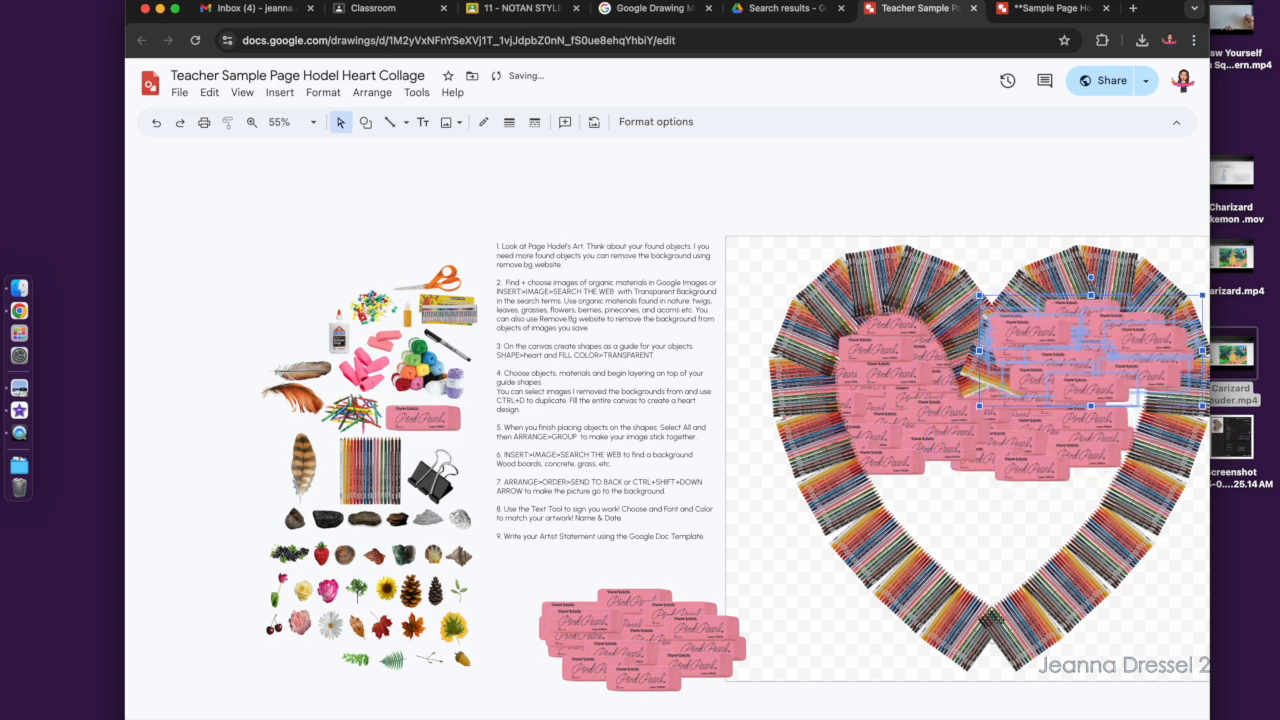
# - Fill the heart's right half down to its lower right edge with further eraser cluster copies
pyautogui.press('Down')
pyautogui.press('Down')
pyautogui.press('Down')
pyautogui.press('Down')
pyautogui.press('Down')
pyautogui.press('Down')
pyautogui.press('Down')
pyautogui.press('Down')
pyautogui.press('Down')
pyautogui.press('Down')
pyautogui.press('Right')
pyautogui.press('Right')
pyautogui.press('Down')
pyautogui.press('Down')
pyautogui.press('Down')
pyautogui.press('Down')
pyautogui.press('Down')
pyautogui.press('Down')
pyautogui.press('Down')
pyautogui.press('Left')
pyautogui.press('Left')
pyautogui.press('Left')
pyautogui.press('Left')
pyautogui.press('Down')
pyautogui.press('Down')
pyautogui.press('Down')
pyautogui.press('Down')
pyautogui.press('Left')
pyautogui.press('Left')
pyautogui.press('Left')
pyautogui.press('Down')
pyautogui.press('Down')
pyautogui.press('Down')
pyautogui.press('Down')
pyautogui.press('Down')
# - Add an eraser cluster copy to the heart's lower left interior
pyautogui.press('Left')
pyautogui.press('Left')
pyautogui.press('Left')
pyautogui.press('Left')
pyautogui.press('Left')
pyautogui.press('Left')
pyautogui.press('Left')
pyautogui.press('Left')
pyautogui.press('Left')
pyautogui.press('Left')
pyautogui.press('Left')
pyautogui.press('Left')
pyautogui.press('Left')
pyautogui.press('Left')
pyautogui.press('Left')
pyautogui.press('Left')
pyautogui.press('Down')
pyautogui.press('Down')
pyautogui.press('Down')
pyautogui.press('Down')
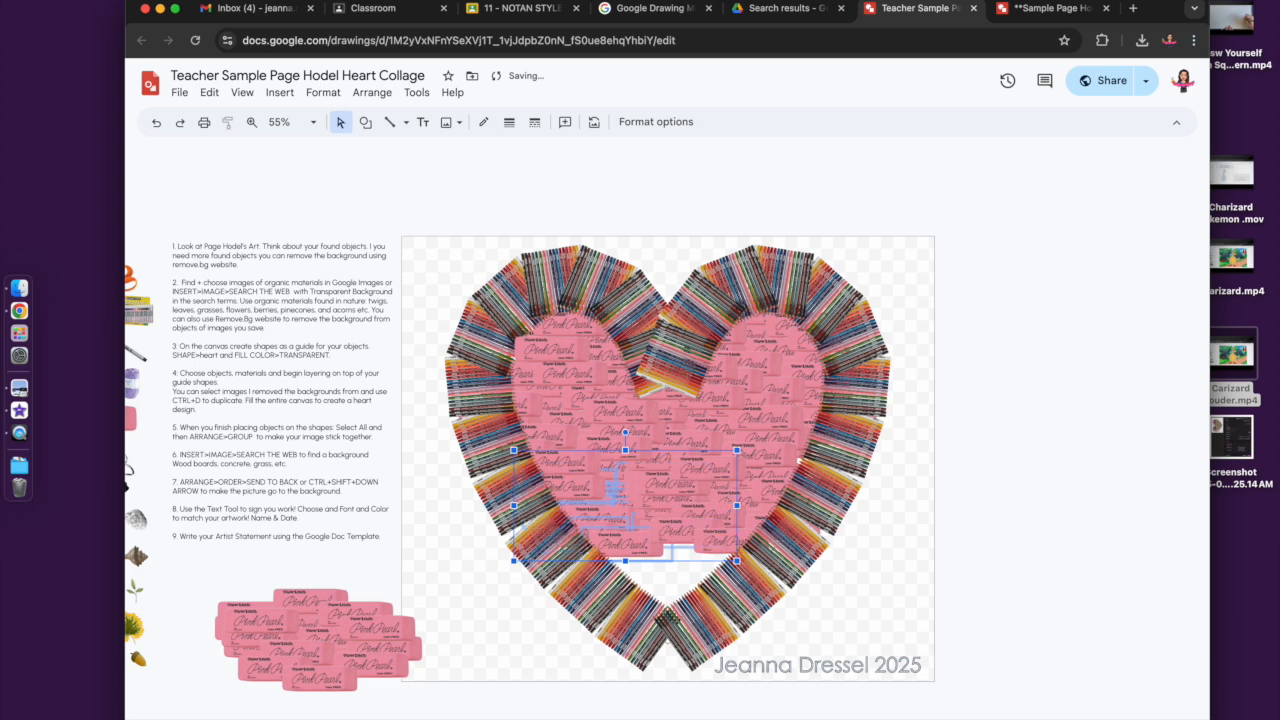
# - Fill the remaining gap above the heart's bottom point with an eraser cluster copy tucked behind the pencils
pyautogui.press('Down')
pyautogui.press('Down')
pyautogui.press('Down')
pyautogui.press('Down')
pyautogui.press('Down')
pyautogui.press('Down')
pyautogui.press('Down')
pyautogui.press('Right')
pyautogui.press('Right')
pyautogui.press('Right')
pyautogui.press('Right')
pyautogui.press('Right')
pyautogui.press('Right')
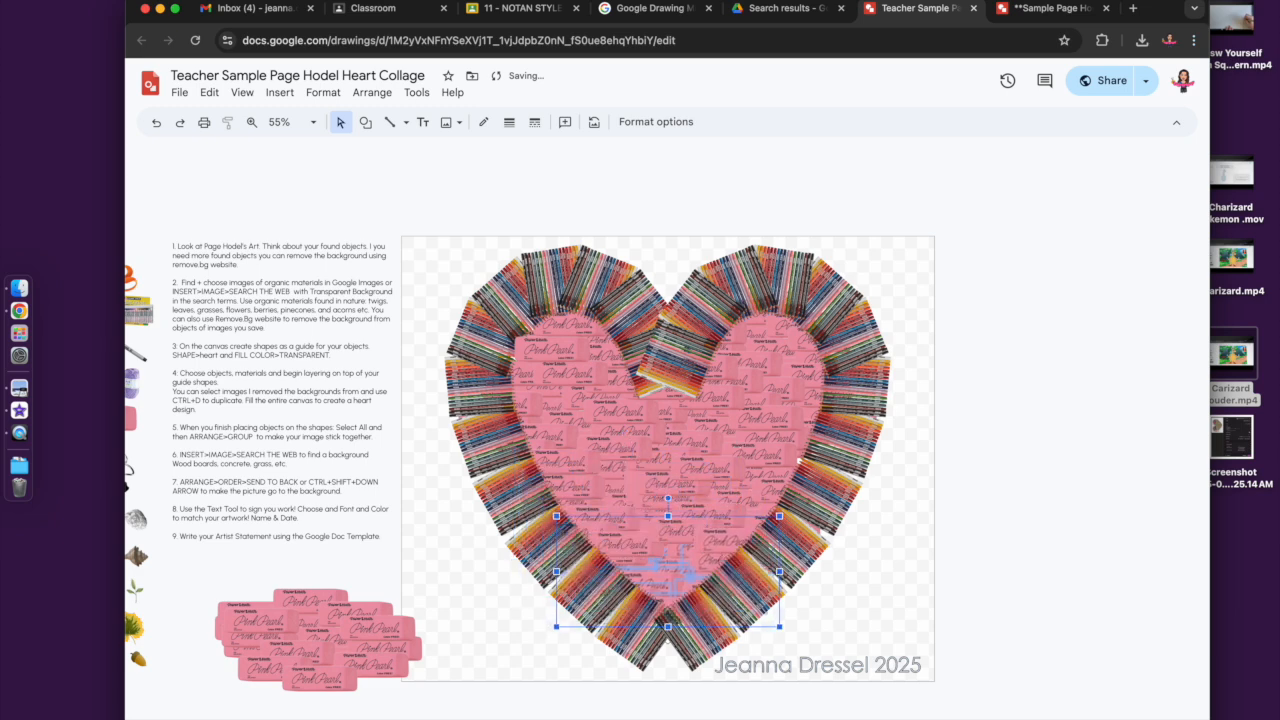
# - Duplicate a coloured pencil image, fit it into the gap at the heart's bottom point and send it behind the neighbouring pencils
pyautogui.click(701, 644)
pyautogui.click(877, 609)
pyautogui.hscroll(-3, 877, 609)
pyautogui.click(382, 483)
pyautogui.press('super+d')
pyautogui.moveTo(382, 483)
pyautogui.mouseDown()
pyautogui.moveTo(998, 649)
pyautogui.moveTo(1013, 668)
pyautogui.mouseUp()
pyautogui.rightClick(998, 650)
pyautogui.click(1010, 670)
pyautogui.rightClick(1007, 669)
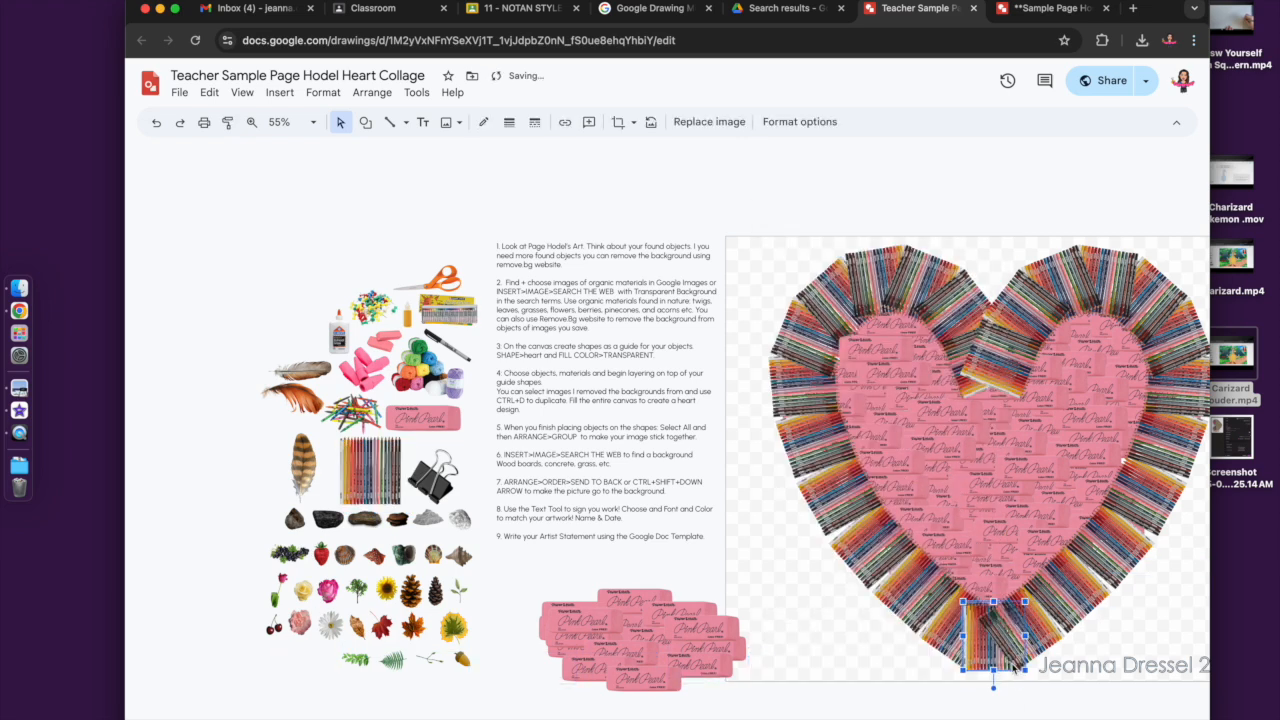
pyautogui.hscroll(5, 997, 713)
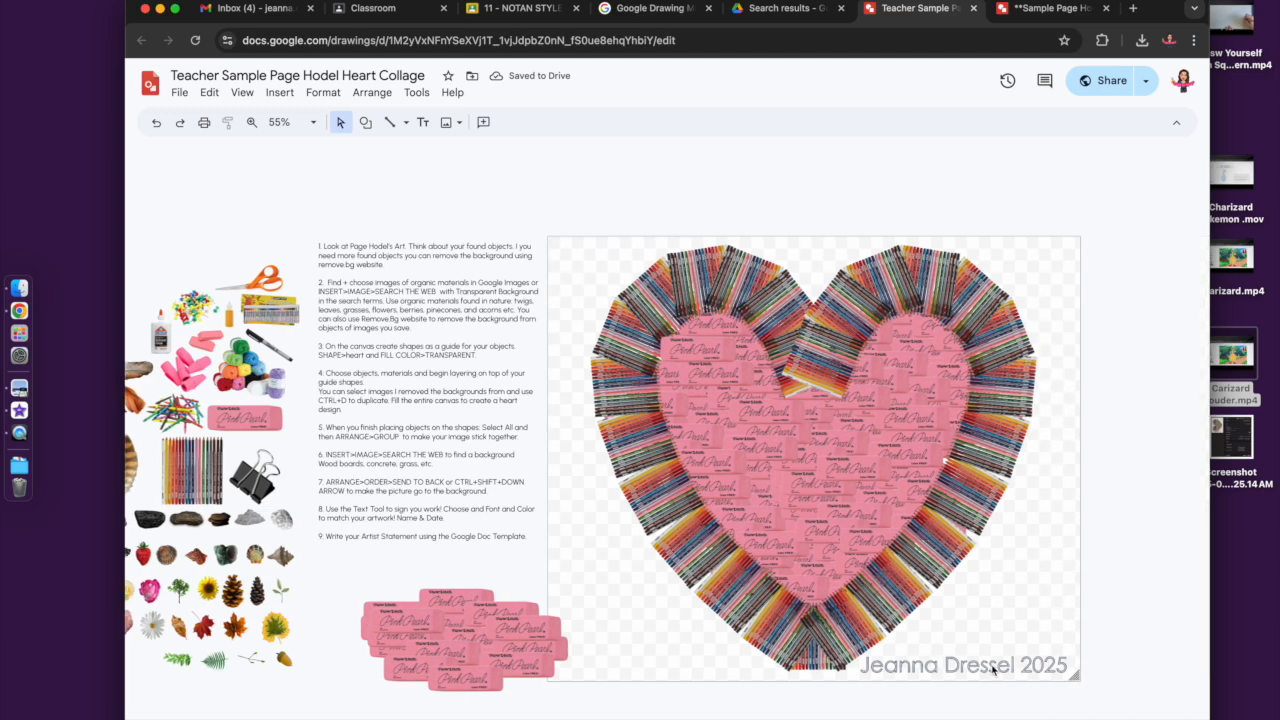
# - Select the spare eraser cluster and move it off the canvas, clear of the canvas edge
pyautogui.hscroll(-3, 240, 446)
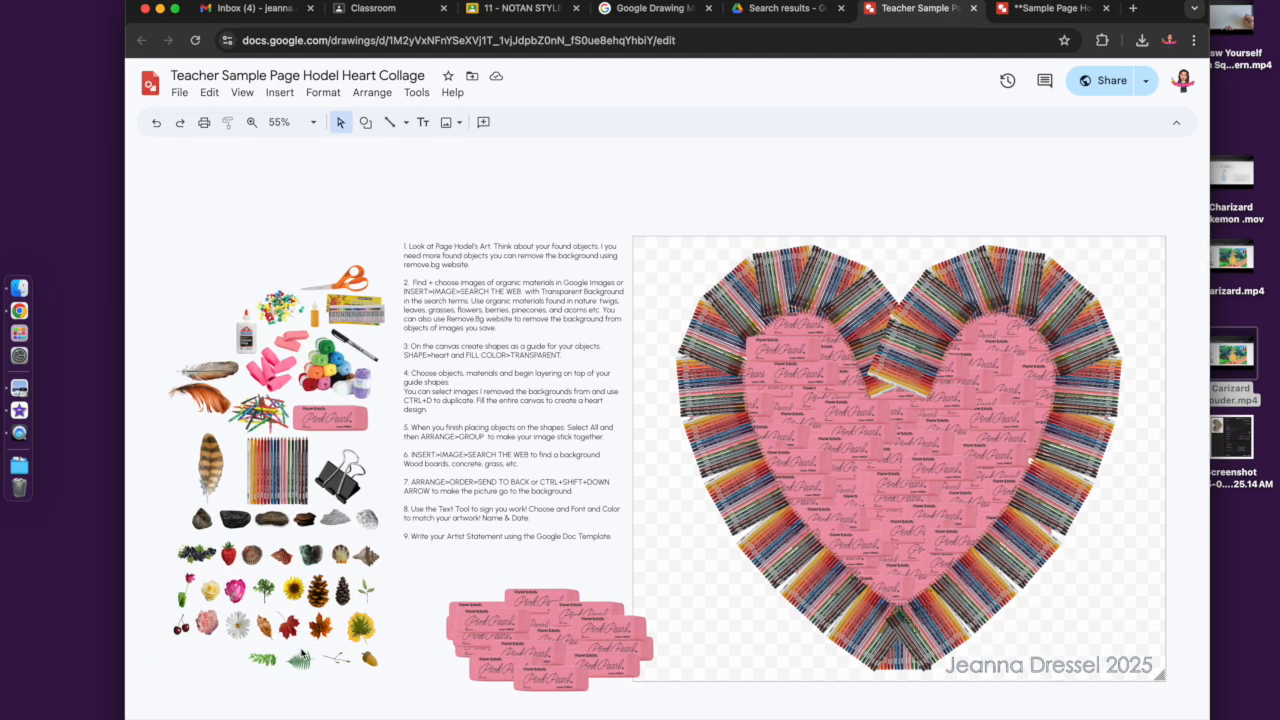
pyautogui.rightClick(653, 695)
pyautogui.moveTo(653, 695); pyautogui.dragTo(437, 588)
pyautogui.moveTo(590, 645); pyautogui.dragTo(544, 651)
pyautogui.click(559, 700)
# - Place a glue bottle outside the pencil border near the heart's bottom left, tilted to follow the edge
pyautogui.moveTo(633, 517); pyautogui.dragTo(737, 537)
pyautogui.moveTo(715, 546); pyautogui.dragTo(838, 612)
pyautogui.moveTo(783, 545); pyautogui.dragTo(781, 583)
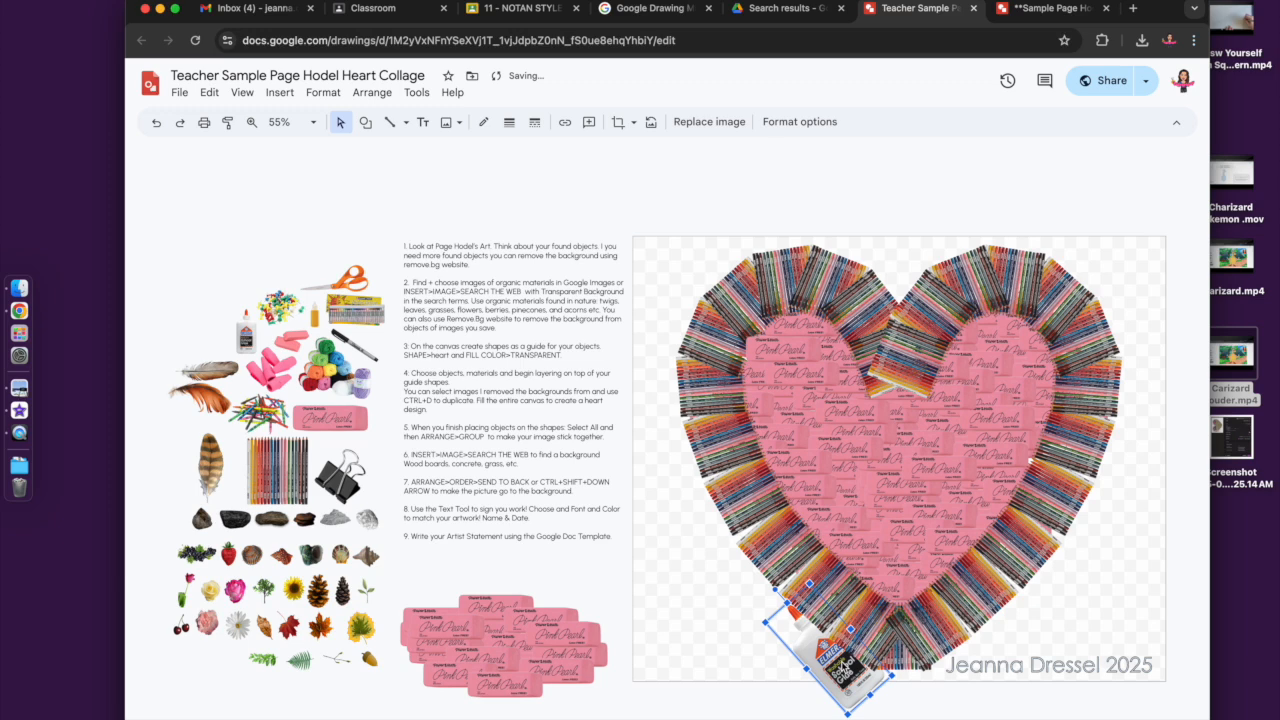
# - Add two glue bottle duplicates up the heart's lower left edge, rotating each to follow the curve
pyautogui.press('super+d')
pyautogui.rightClick(784, 602)
pyautogui.click(784, 600)
pyautogui.moveTo(785, 599); pyautogui.dragTo(794, 592)
pyautogui.moveTo(837, 671); pyautogui.dragTo(724, 545)
pyautogui.press('super+d')
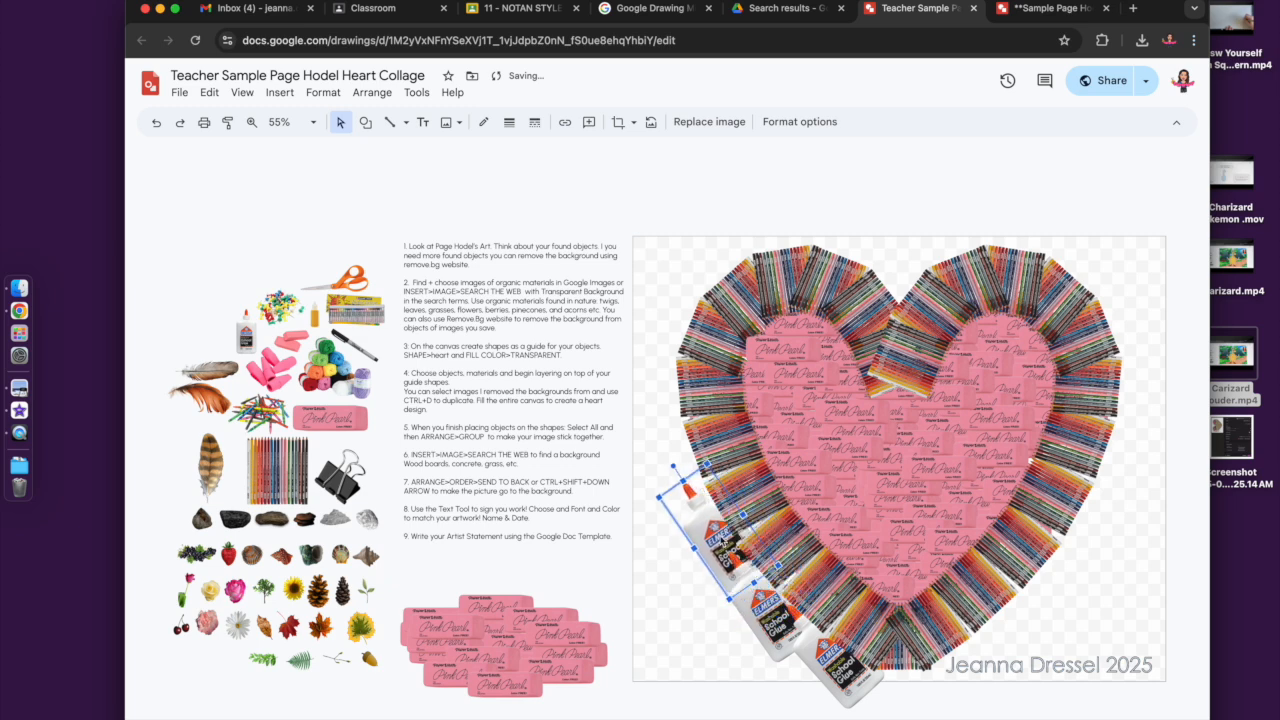
pyautogui.moveTo(674, 470); pyautogui.dragTo(681, 463)
# - Add a glue bottle duplicate beside the middle of the heart's left edge, rotated to a steeper angle
pyautogui.press('super+d')
pyautogui.moveTo(735, 556); pyautogui.dragTo(681, 456)
pyautogui.rightClick(638, 378)
pyautogui.click(640, 378)
pyautogui.moveTo(657, 371)
pyautogui.mouseDown()
pyautogui.moveTo(698, 401)
pyautogui.moveTo(660, 351)
pyautogui.mouseUp()
# - Add a nearly upright glue bottle duplicate above the last one, adjusting its rotation and position against the pencil border
pyautogui.press('super+d')
pyautogui.rightClick(676, 430)
pyautogui.click(676, 430)
pyautogui.moveTo(654, 293); pyautogui.dragTo(677, 291)
pyautogui.moveTo(676, 404); pyautogui.dragTo(669, 387)
pyautogui.moveTo(671, 274); pyautogui.dragTo(686, 277)
pyautogui.rightClick(687, 277)
# - Add a glue bottle duplicate at the heart's upper left curve, tilted to the right to follow the border
pyautogui.press('super+d')
pyautogui.moveTo(662, 327); pyautogui.dragTo(684, 278)
pyautogui.moveTo(726, 237); pyautogui.dragTo(751, 239)
pyautogui.moveTo(695, 331); pyautogui.dragTo(696, 312)
pyautogui.moveTo(748, 223); pyautogui.dragTo(765, 236)
pyautogui.moveTo(691, 308); pyautogui.dragTo(699, 304)
# - Duplicate the glue bottles along the heart's left side together and flip the copies horizontally
pyautogui.keyDown('shift'); pyautogui.click(654, 378); pyautogui.keyUp('shift')
pyautogui.keyDown('shift'); pyautogui.click(672, 448); pyautogui.keyUp('shift')
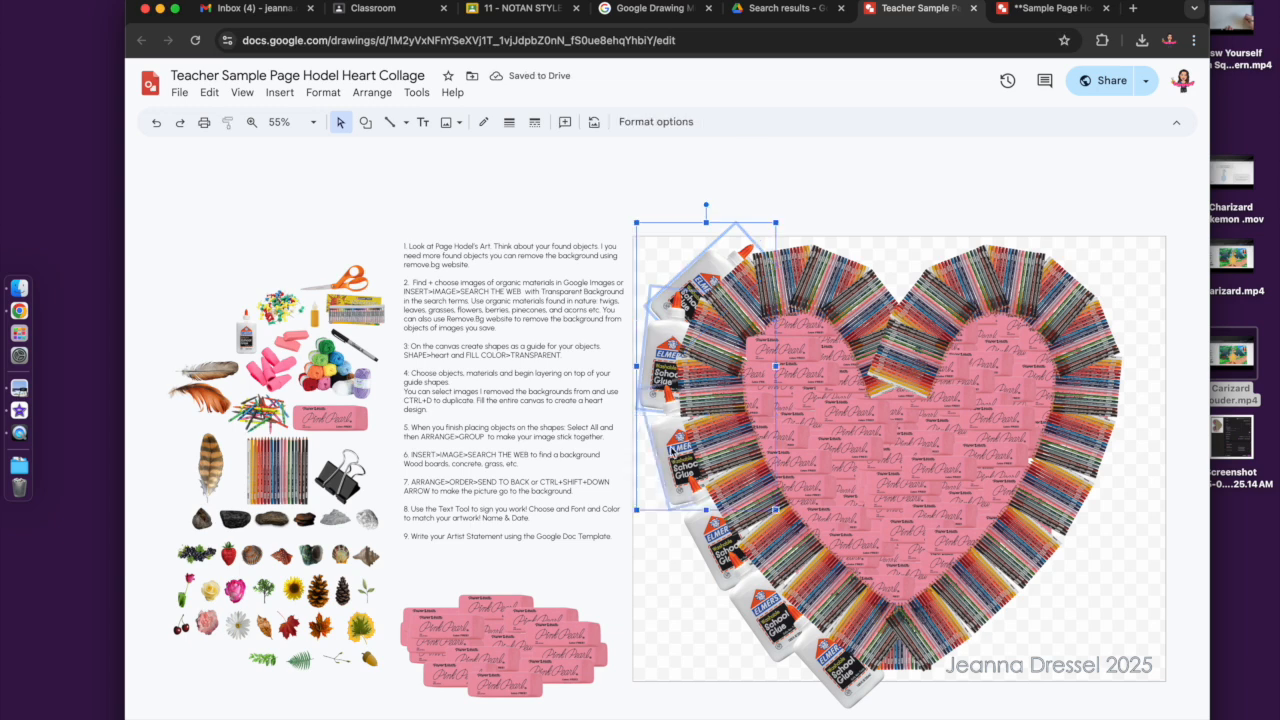
pyautogui.keyDown('shift'); pyautogui.click(842, 668); pyautogui.keyUp('shift')
pyautogui.press('super+d')
pyautogui.click(640, 122)
pyautogui.click(1098, 421)
pyautogui.click(1178, 130)
# - Move the flipped glue bottles to the heart's right side so they follow the edge and sit behind the pencil border
pyautogui.press('Up')
pyautogui.press('Up')
pyautogui.press('Right')
pyautogui.press('Right')
pyautogui.press('Right')
pyautogui.press('Right')
pyautogui.press('Right')
pyautogui.press('Right')
pyautogui.press('Right')
pyautogui.press('Right')
pyautogui.press('Right')
pyautogui.press('Right')
pyautogui.press('Right')
pyautogui.press('Right')
pyautogui.press('Right')
pyautogui.press('Right')
pyautogui.press('Right')
pyautogui.press('Right')
pyautogui.press('Right')
pyautogui.press('Right')
pyautogui.press('Right')
pyautogui.press('Right')
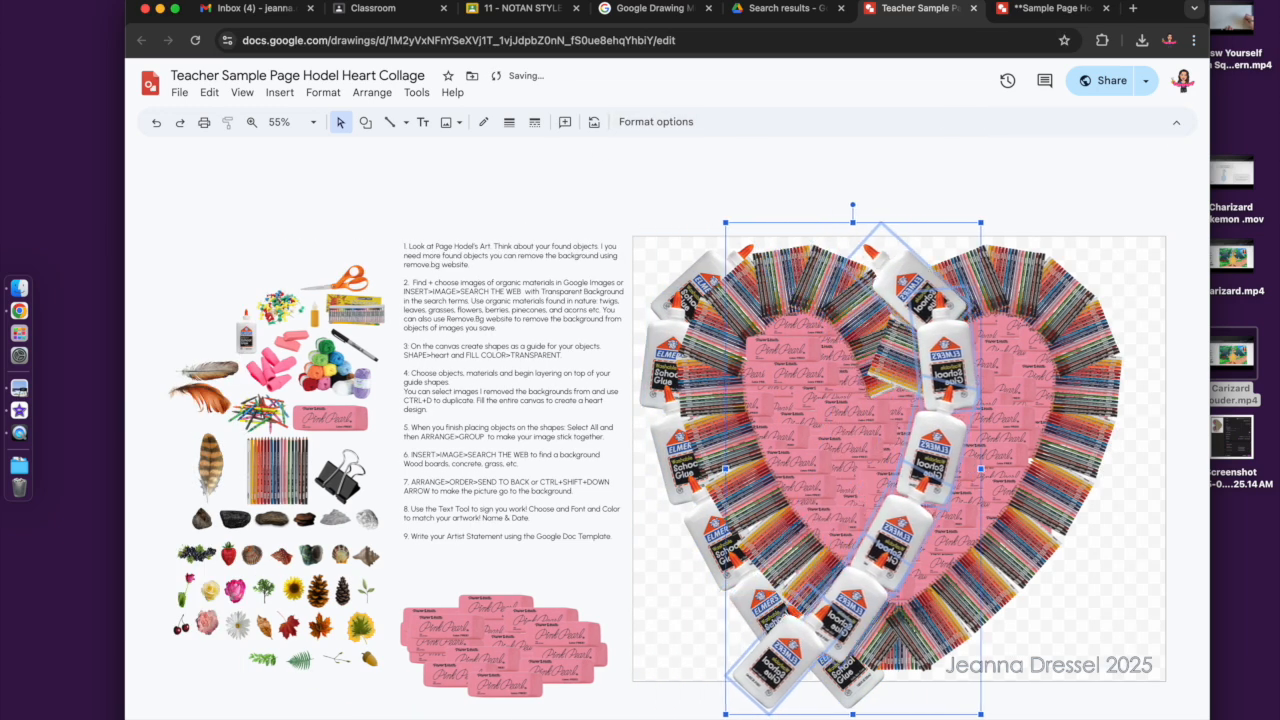
pyautogui.press('Right')
pyautogui.press('Right')
pyautogui.press('Right')
pyautogui.press('Right')
pyautogui.press('Right')
pyautogui.press('Right')
pyautogui.press('Right')
pyautogui.press('Right')
pyautogui.press('Right')
pyautogui.press('Right')
pyautogui.press('Right')
pyautogui.press('Right')
pyautogui.press('Right')
pyautogui.press('Right')
pyautogui.press('Right')
pyautogui.press('Right')
pyautogui.press('Right')
pyautogui.press('Right')
pyautogui.press('Right')
pyautogui.press('Right')
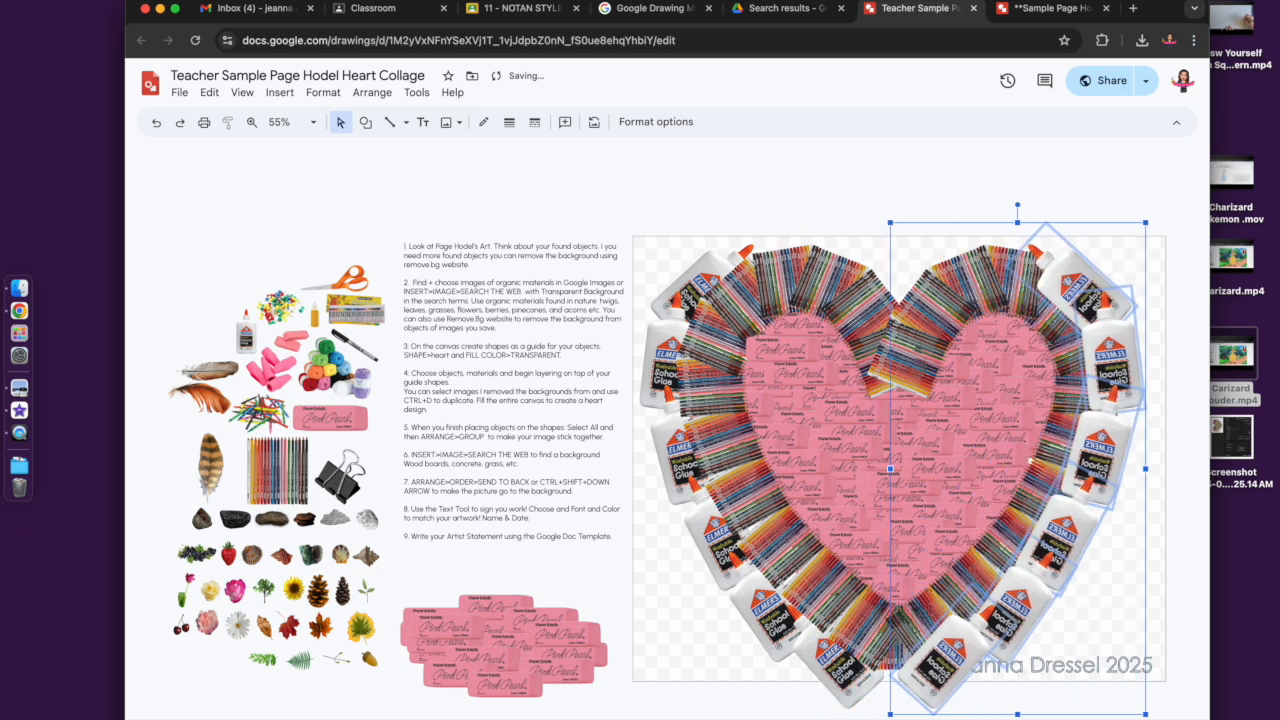
pyautogui.press('Right')
pyautogui.press('Right')
pyautogui.press('Right')
pyautogui.press('Right')
pyautogui.press('Right')
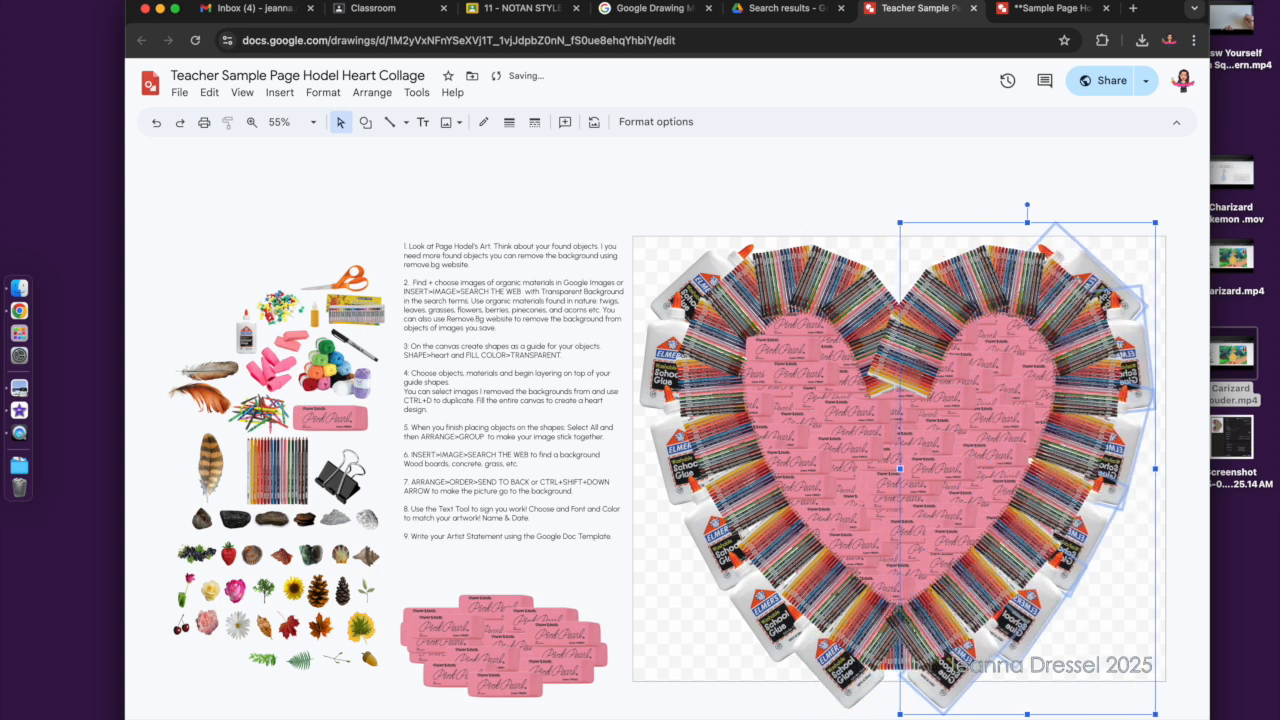
pyautogui.rightClick(1130, 236)
pyautogui.click(1131, 237)
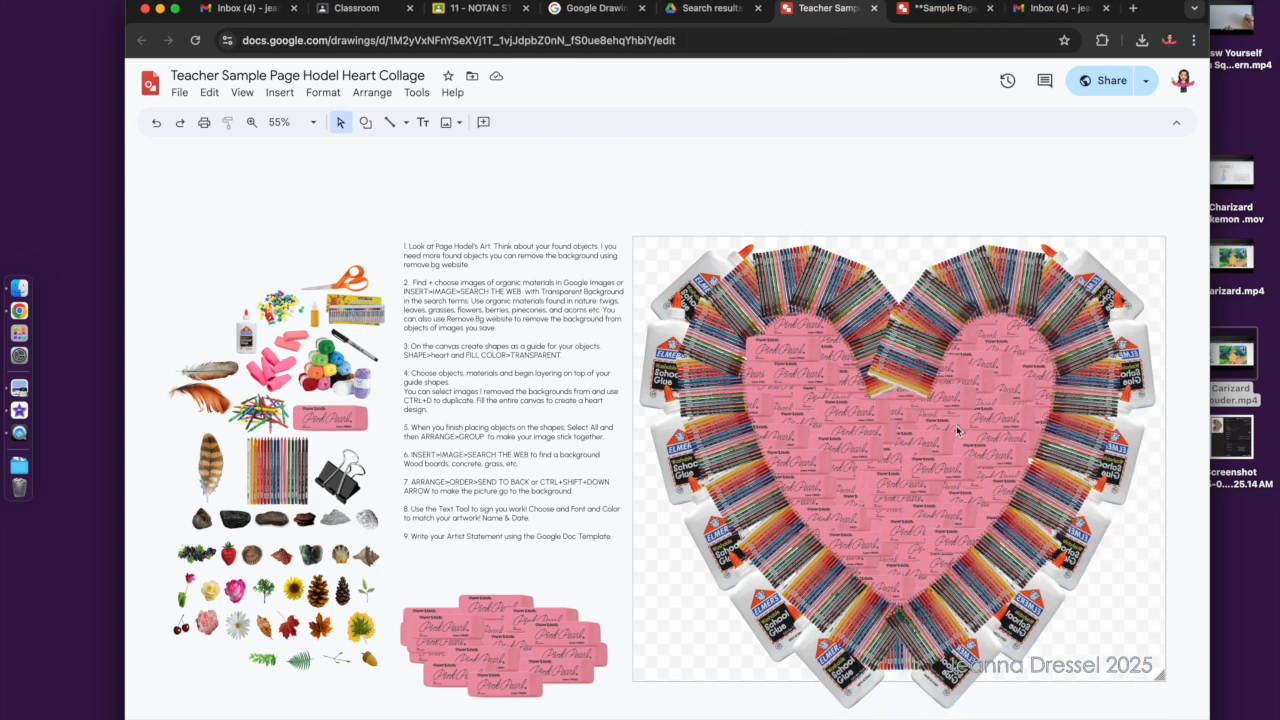
# - Add glue bottle duplicates over the top of the heart's right lobe, rotating each to follow the curve into the cleft
pyautogui.click(1130, 343)
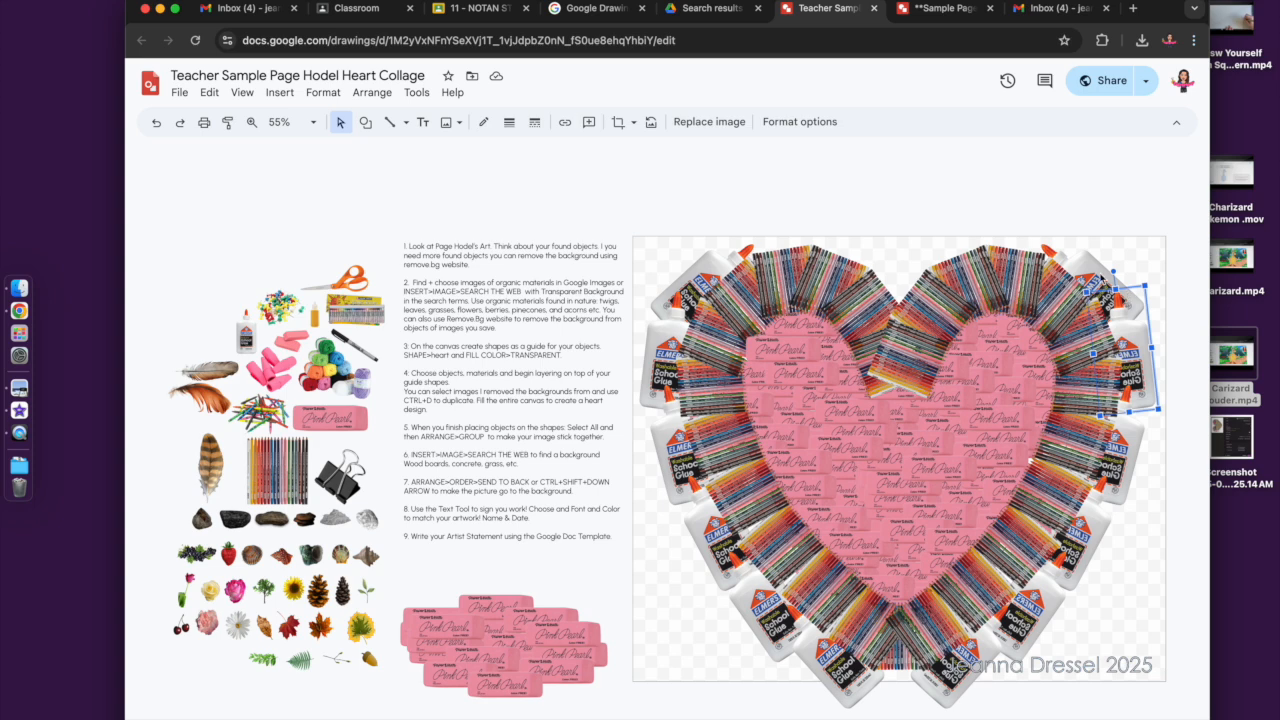
pyautogui.moveTo(1028, 236); pyautogui.dragTo(946, 188)
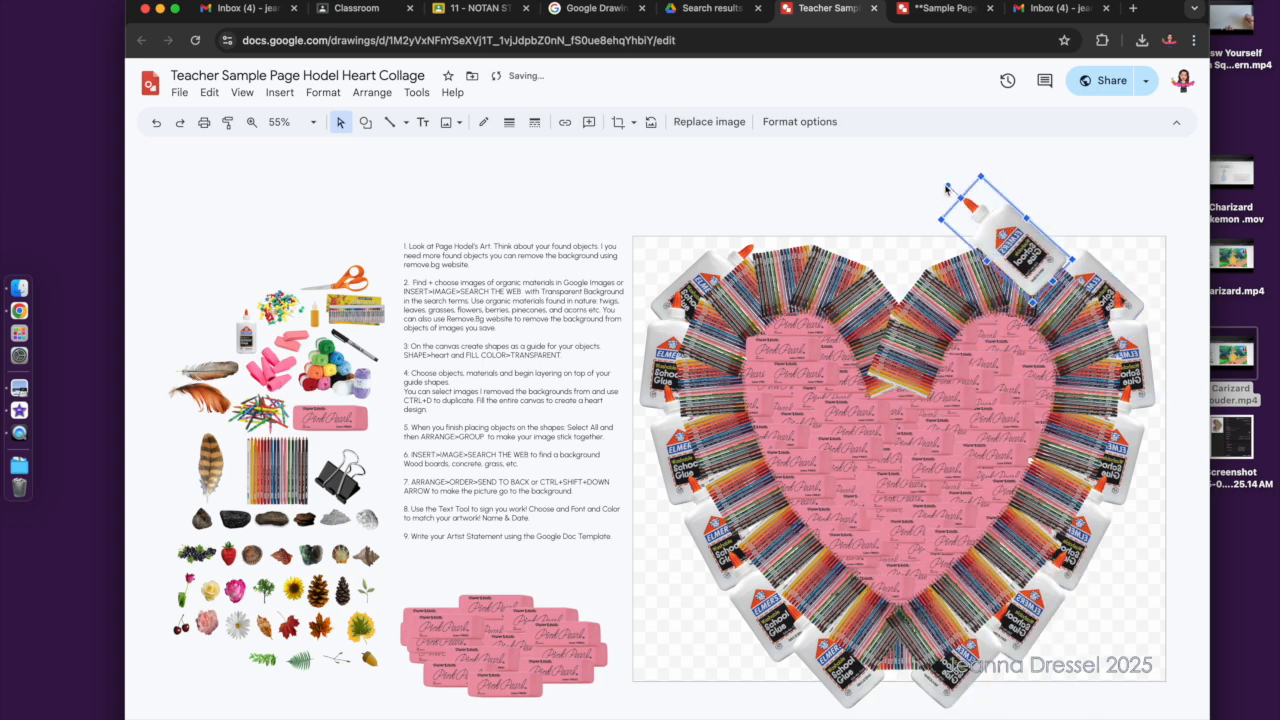
pyautogui.moveTo(929, 231); pyautogui.dragTo(885, 338)
pyautogui.moveTo(948, 264); pyautogui.dragTo(906, 283)
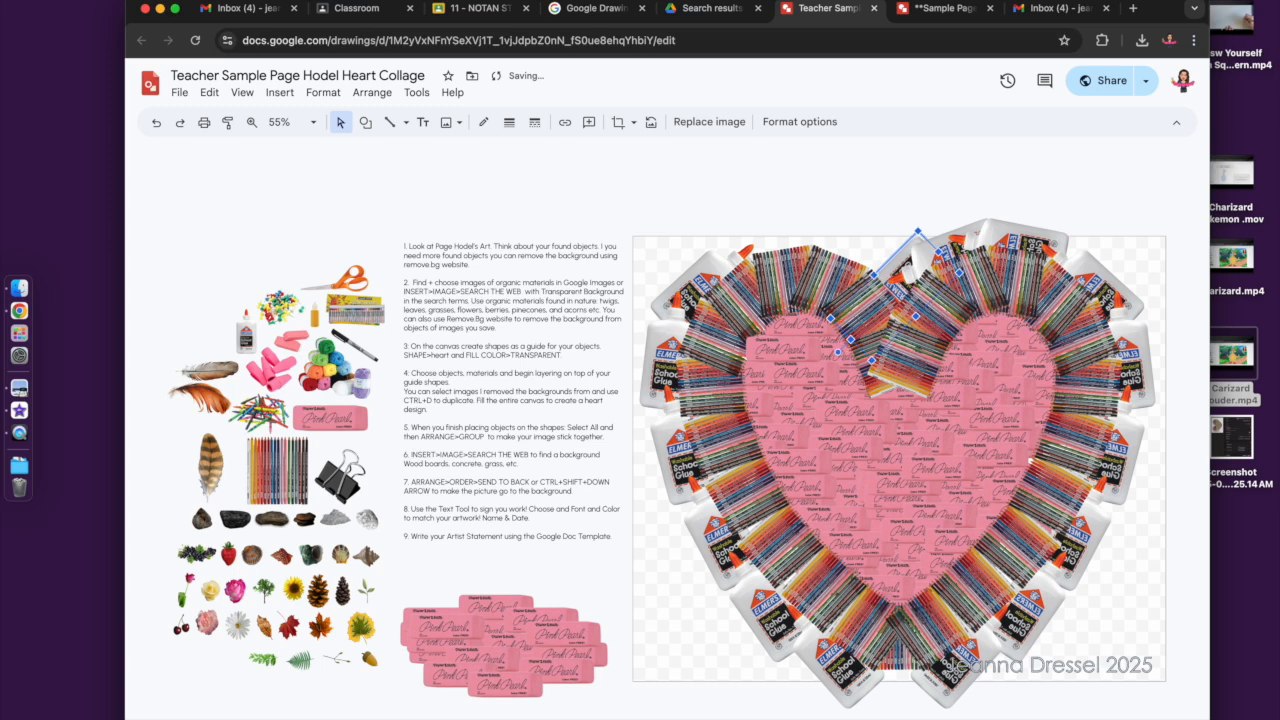
pyautogui.click(883, 285)
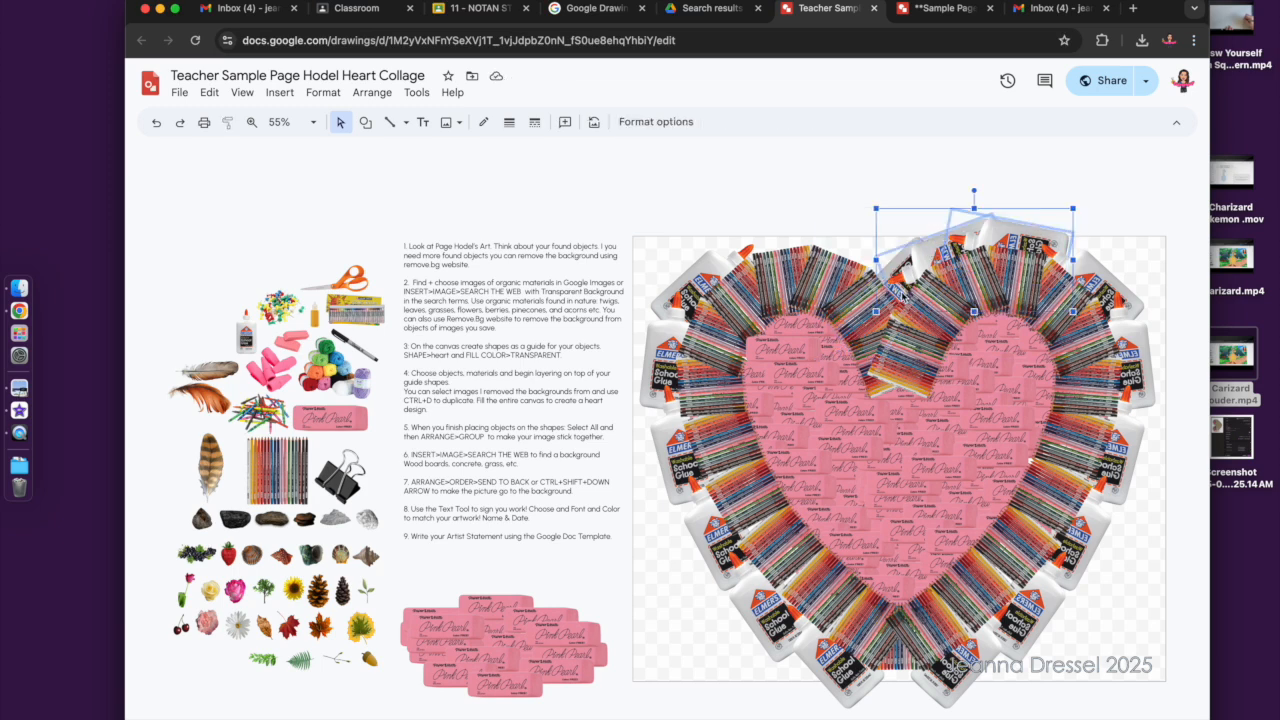
# - Duplicate the glue bottles above the right lobe, flip them horizontally and place them behind the pencils on the left lobe
pyautogui.press('super+d')
pyautogui.click(656, 122)
pyautogui.click(1099, 422)
pyautogui.rightClick(757, 268)
pyautogui.moveTo(752, 265); pyautogui.dragTo(626, 257)
pyautogui.click(753, 178)
pyautogui.hscroll(1, 754, 180)
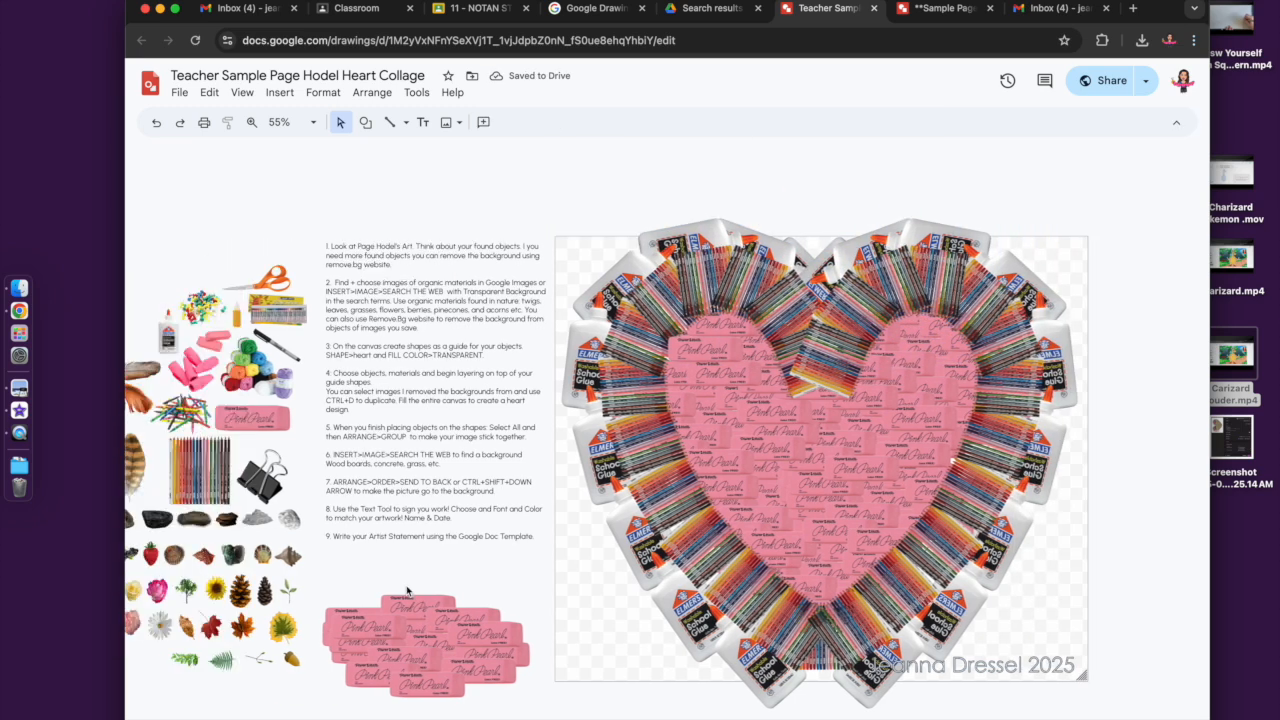
# - Place crayon piles beside the heart's lower left edge, rotating the upper one to follow the glue bottles
pyautogui.hscroll(-1, 258, 610)
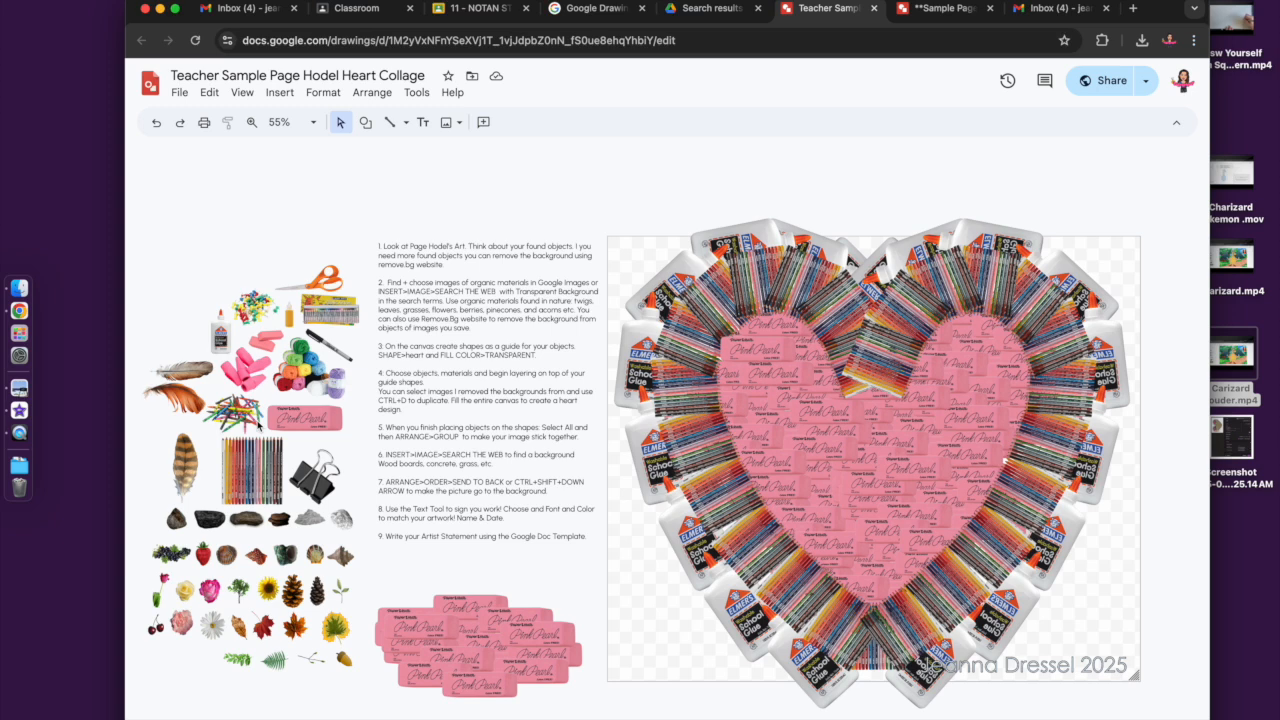
pyautogui.moveTo(655, 665); pyautogui.dragTo(773, 580)
pyautogui.moveTo(679, 567); pyautogui.dragTo(640, 440)
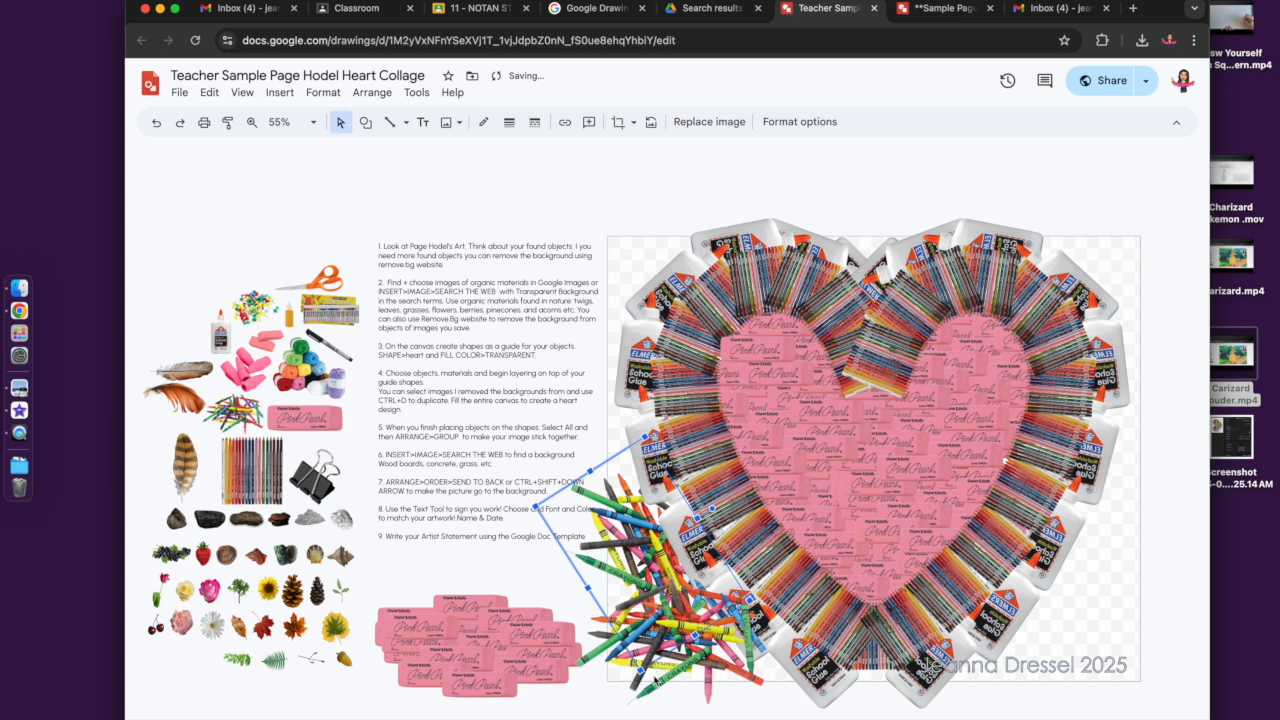
# - Mirror a copy of the lower left crayon piles to the heart's lower right side
pyautogui.click(656, 121)
pyautogui.click(1175, 130)
pyautogui.moveTo(632, 540); pyautogui.dragTo(1066, 540)
# - Set the fill colour of the artist's signature to black
pyautogui.click(1058, 666)
pyautogui.click(483, 122)
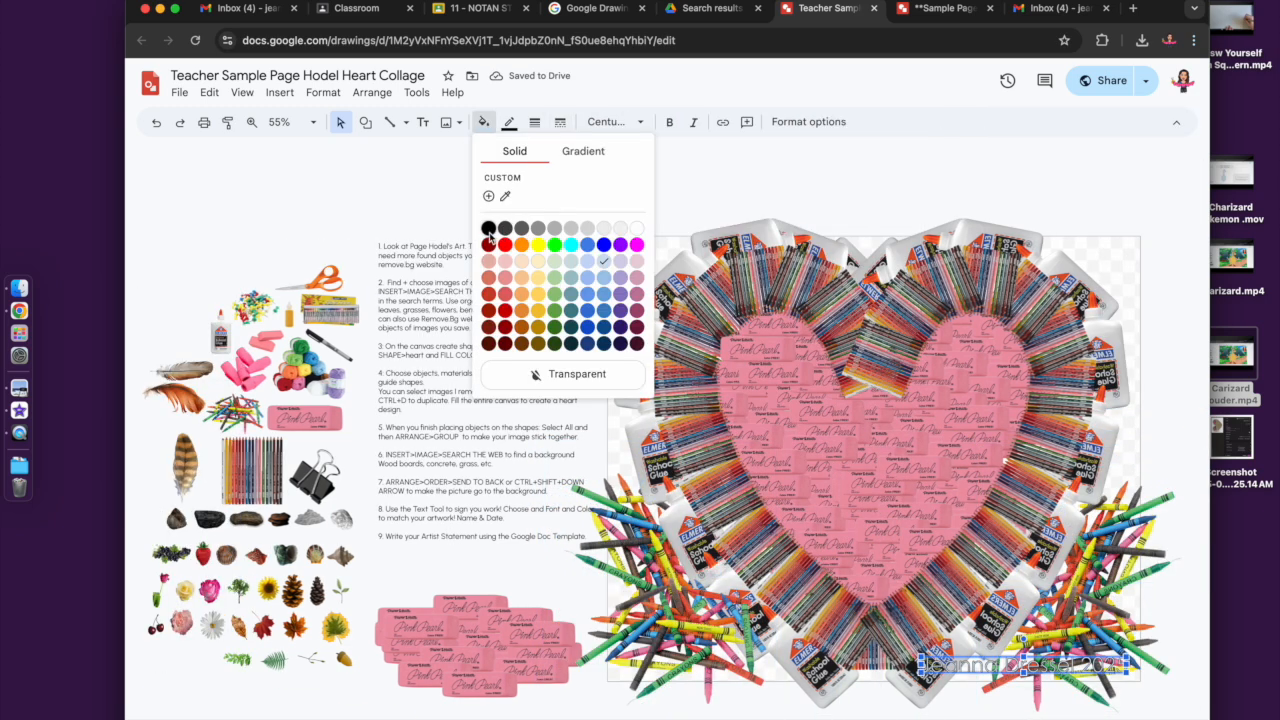
pyautogui.click(489, 224)
# - Add crayon pile duplicates up the heart's right side, varying their rotation to follow the glue bottle border
pyautogui.rightClick(1131, 548)
pyautogui.keyDown('shift'); pyautogui.click(1142, 648); pyautogui.keyUp('shift')
pyautogui.press('super+d')
pyautogui.rightClick(932, 547)
pyautogui.moveTo(914, 567); pyautogui.dragTo(966, 358)
pyautogui.moveTo(946, 223); pyautogui.dragTo(868, 268)
pyautogui.press('super+d')
# - Nudge the newest crayon pile up and inward to the outside of the heart's upper right curve
pyautogui.rightClick(960, 243)
pyautogui.press('Up')
pyautogui.press('Up')
pyautogui.press('Up')
pyautogui.press('Up')
pyautogui.press('Up')
pyautogui.press('Up')
pyautogui.press('Up')
pyautogui.press('Up')
pyautogui.press('Up')
pyautogui.press('Left')
pyautogui.press('Left')
pyautogui.press('Up')
pyautogui.press('Up')
pyautogui.press('Up')
pyautogui.press('Up')
pyautogui.press('Up')
pyautogui.press('Up')
pyautogui.press('Up')
pyautogui.press('Left')
pyautogui.press('Left')
pyautogui.press('Left')
pyautogui.press('Left')
pyautogui.press('Left')
pyautogui.press('Left')
pyautogui.press('Up')
pyautogui.press('Up')
pyautogui.press('Up')
pyautogui.press('Up')
pyautogui.press('Left')
pyautogui.press('Up')
pyautogui.press('Up')
pyautogui.press('Up')
pyautogui.press('Up')
pyautogui.press('Up')
pyautogui.press('Up')
pyautogui.press('Up')
pyautogui.press('Up')
pyautogui.press('Left')
pyautogui.press('Left')
pyautogui.press('Left')
# - Duplicate the crayon piles along the heart's right side together, flip the copies horizontally and move them to the left side
pyautogui.rightClick(1076, 445)
pyautogui.click(967, 236)
pyautogui.keyDown('shift'); pyautogui.click(985, 243); pyautogui.keyUp('shift')
pyautogui.keyDown('shift'); pyautogui.click(972, 335); pyautogui.keyUp('shift')
pyautogui.keyDown('shift'); pyautogui.click(962, 440); pyautogui.keyUp('shift')
pyautogui.keyDown('shift'); pyautogui.click(922, 527); pyautogui.keyUp('shift')
pyautogui.keyDown('shift'); pyautogui.click(912, 619); pyautogui.keyUp('shift')
pyautogui.scroll(1, 800, 370)
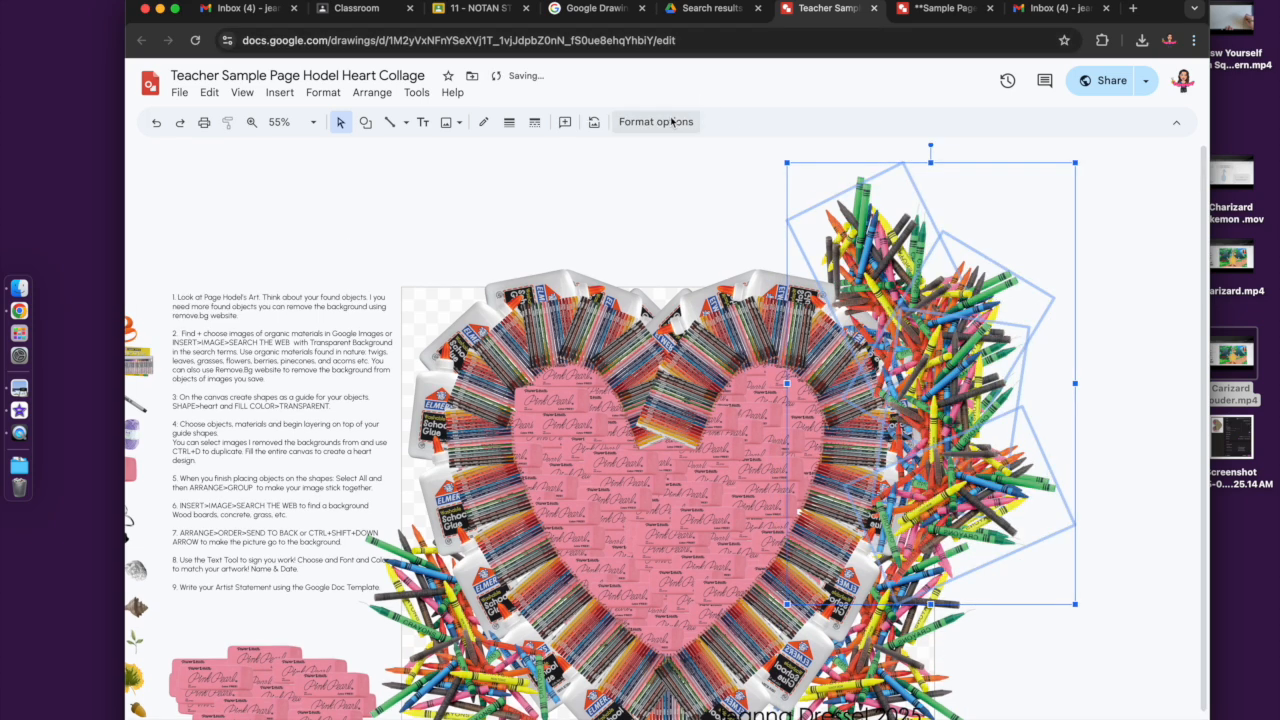
pyautogui.click(656, 121)
pyautogui.click(548, 370)
pyautogui.click(847, 359)
pyautogui.click(1097, 422)
pyautogui.moveTo(938, 422); pyautogui.dragTo(411, 422)
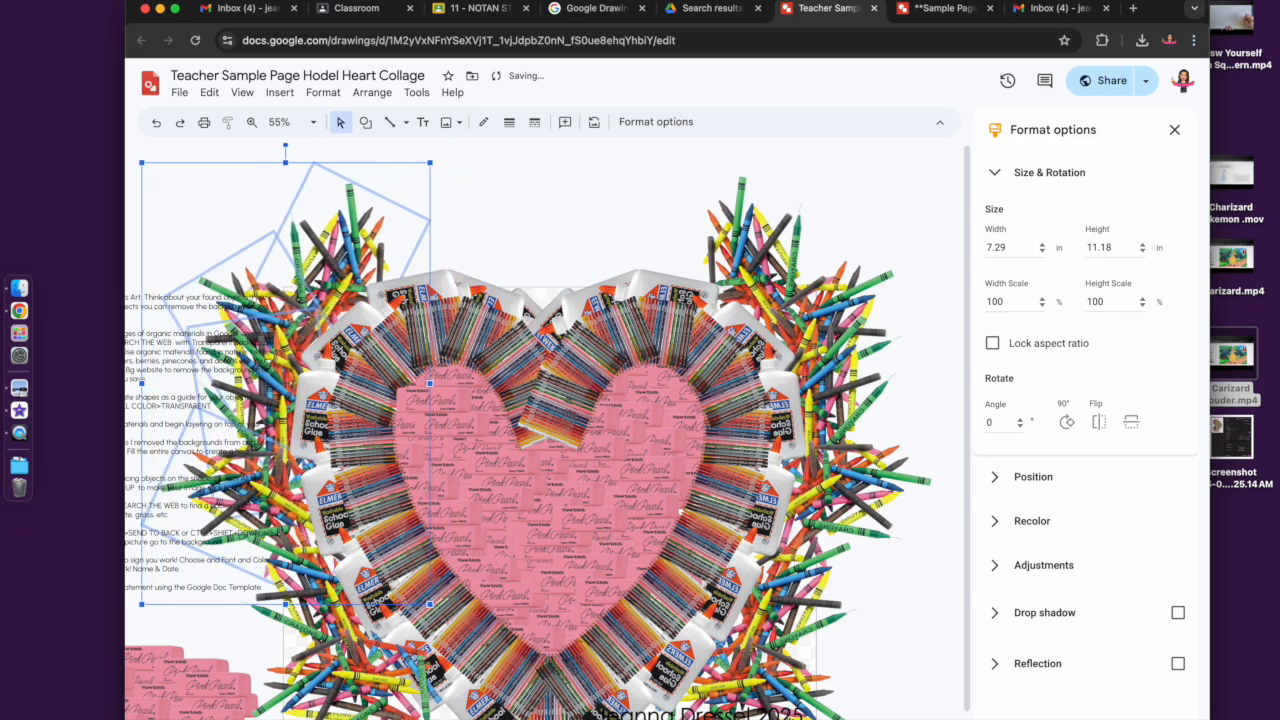
# - Duplicate the crayon pile at the heart's upper left, place the copy over the dip between the two lobes, and dismiss the format options
pyautogui.click(346, 260)
pyautogui.press('super+d')
pyautogui.moveTo(346, 260); pyautogui.dragTo(542, 265)
pyautogui.click(850, 190)
pyautogui.click(1174, 130)
# - Download the finished heart collage to the computer and open the downloaded file
pyautogui.click(180, 92)
pyautogui.moveTo(237, 251)
pyautogui.click(470, 308)
pyautogui.click(1142, 42)
pyautogui.click(1010, 110)
# - Export the collage a second time as an image and open that copy to check the cropped artwork
pyautogui.click(180, 92)
pyautogui.moveTo(237, 251)
pyautogui.click(470, 299)
pyautogui.click(981, 87)
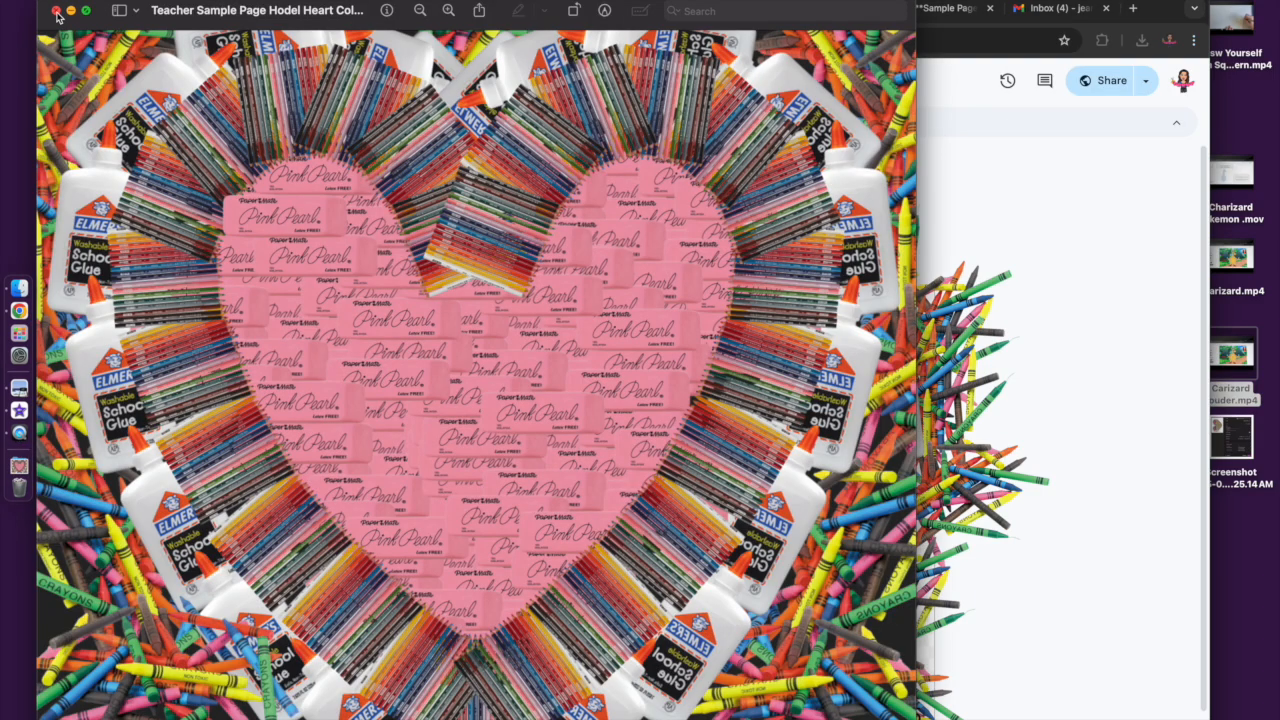